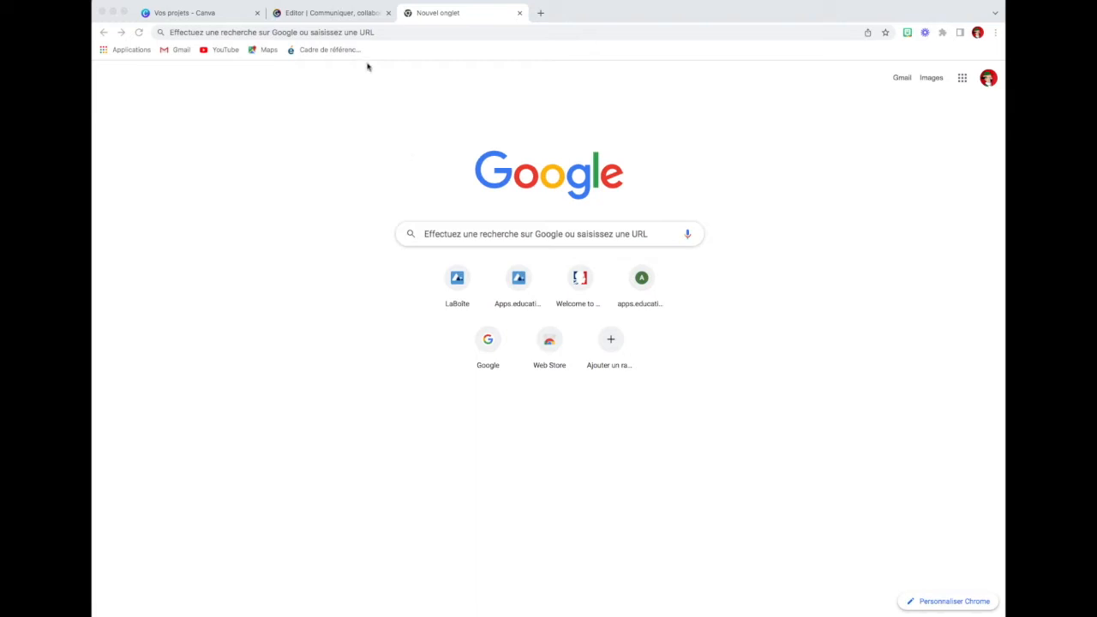
Step: Go to the portal at portail.apps.education.fr
{"action": "left_click", "coordinate": [356, 34]}
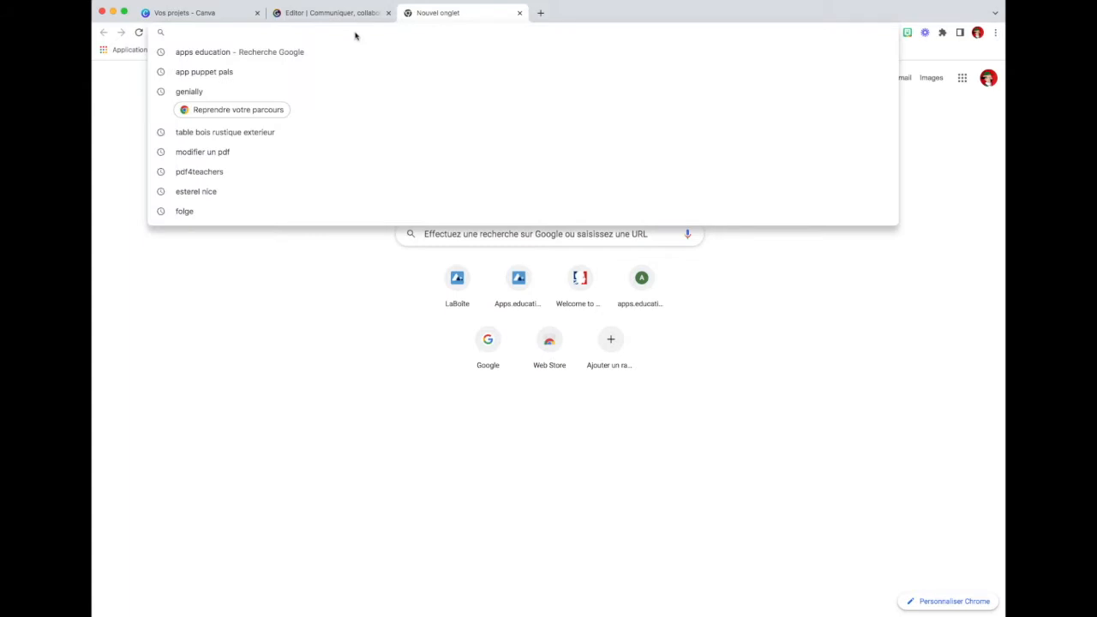
{"action": "left_click", "coordinate": [356, 33]}
{"action": "type", "text": "po"}
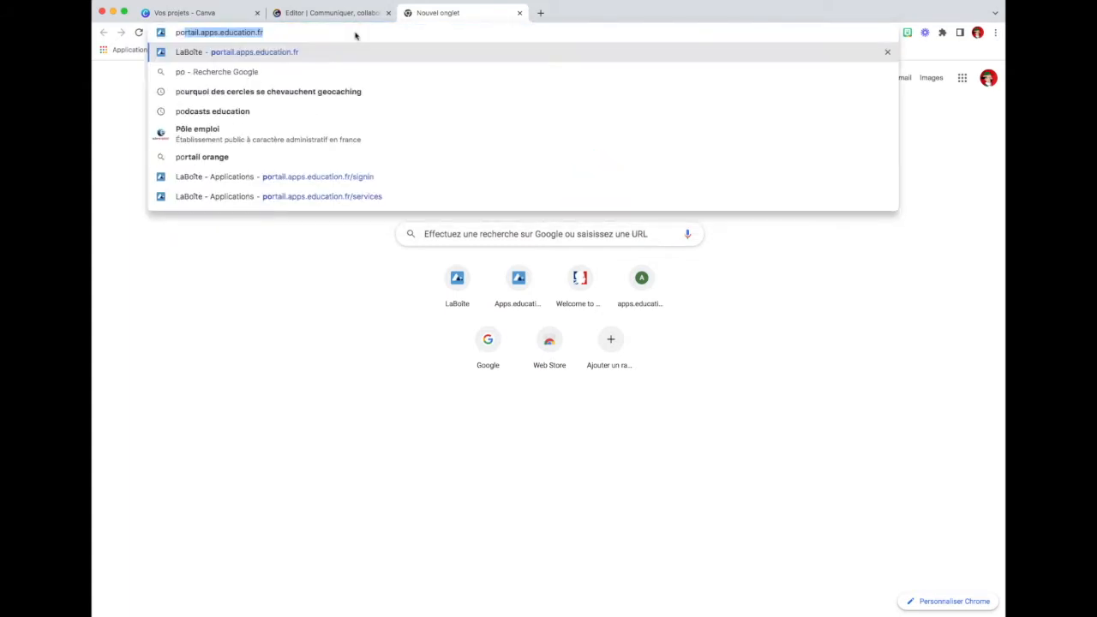
{"action": "type", "text": "rtail.a"}
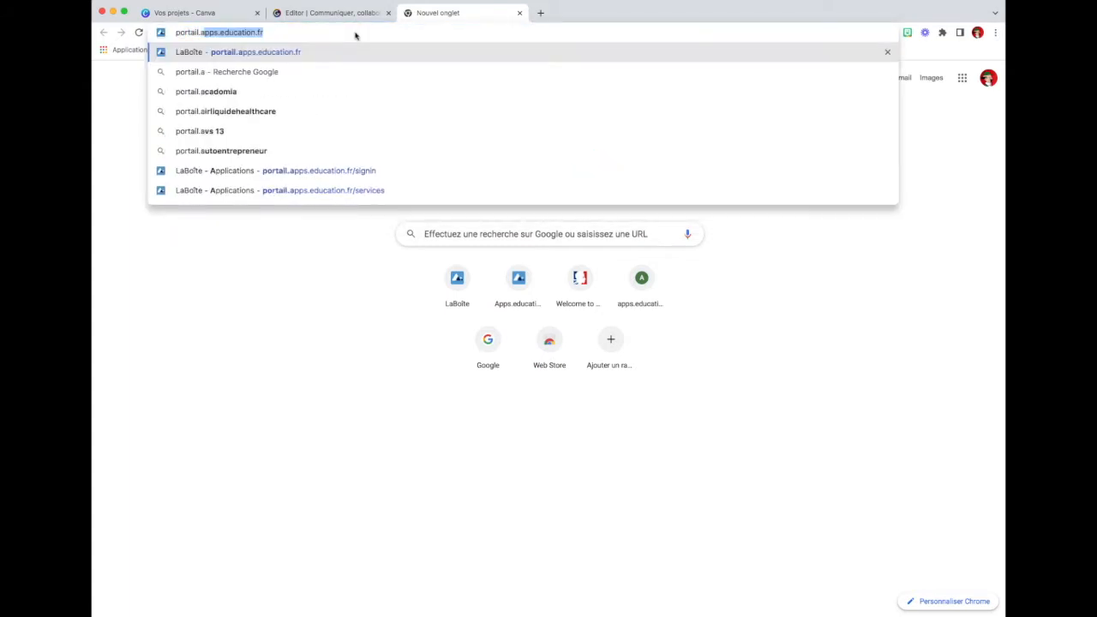
{"action": "type", "text": "pps.ed"}
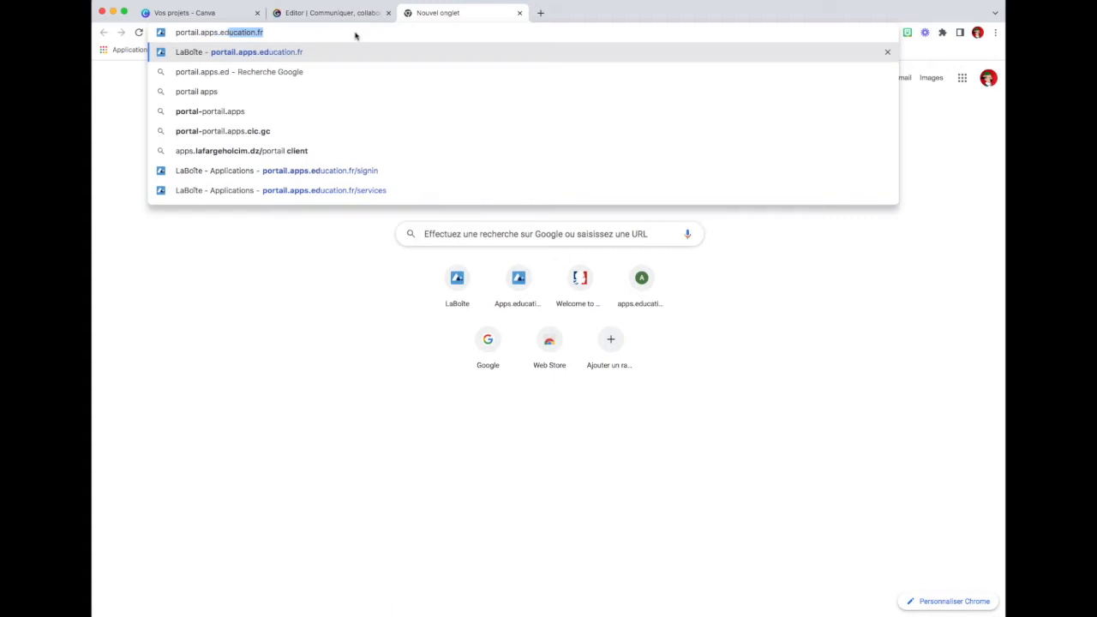
{"action": "type", "text": "ucation.fr"}
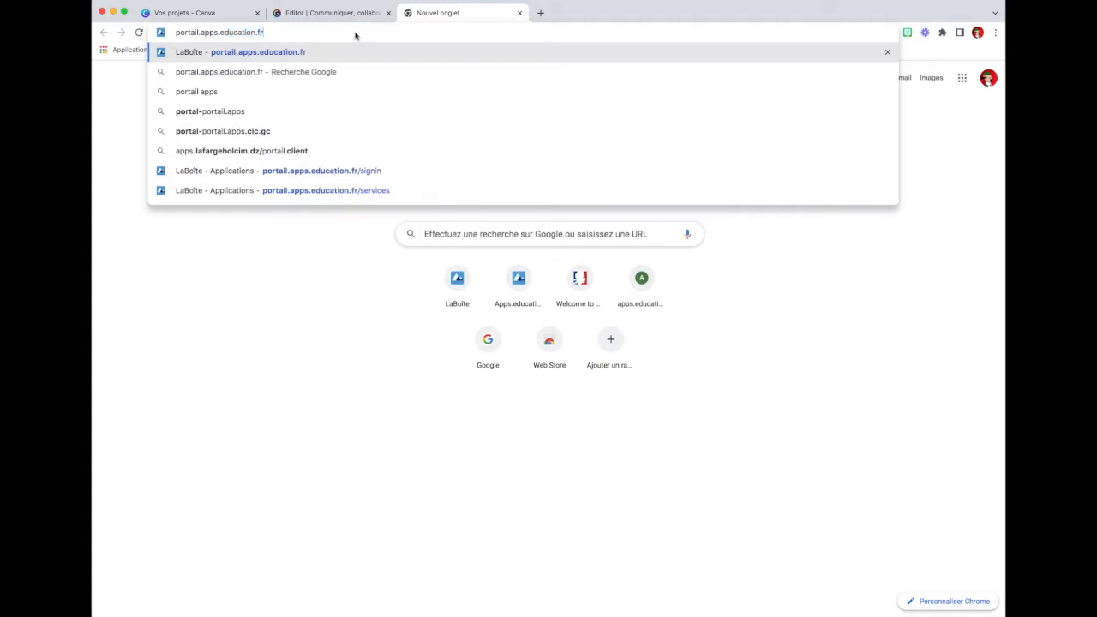
{"action": "key", "text": "Return"}
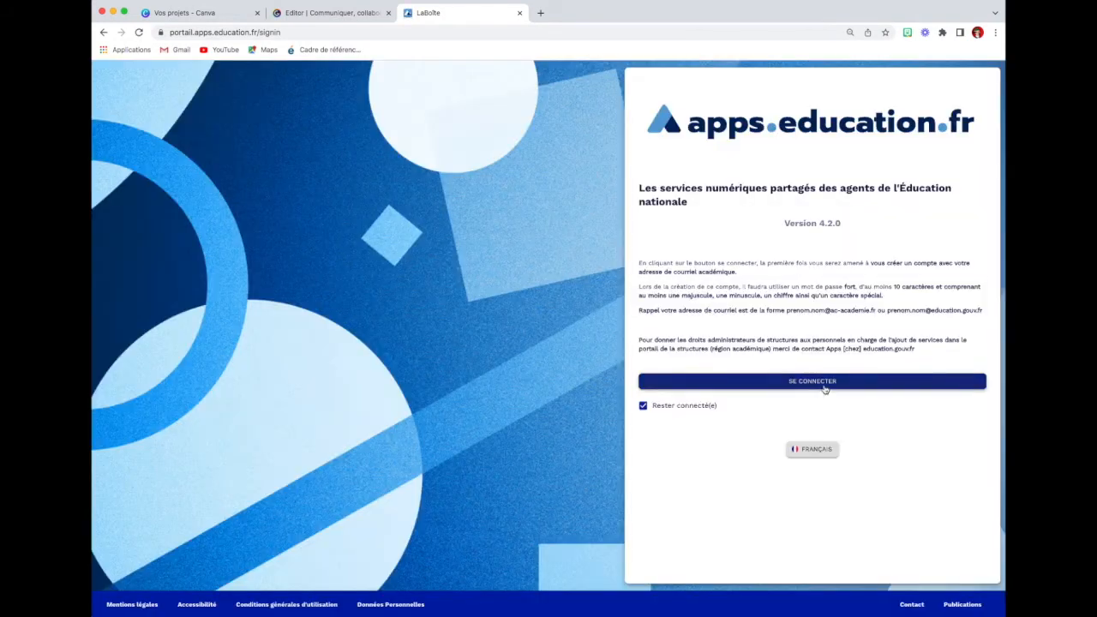
Step: Sign in to the apps.education.fr portal with the account's username and password
{"action": "left_click", "coordinate": [821, 387]}
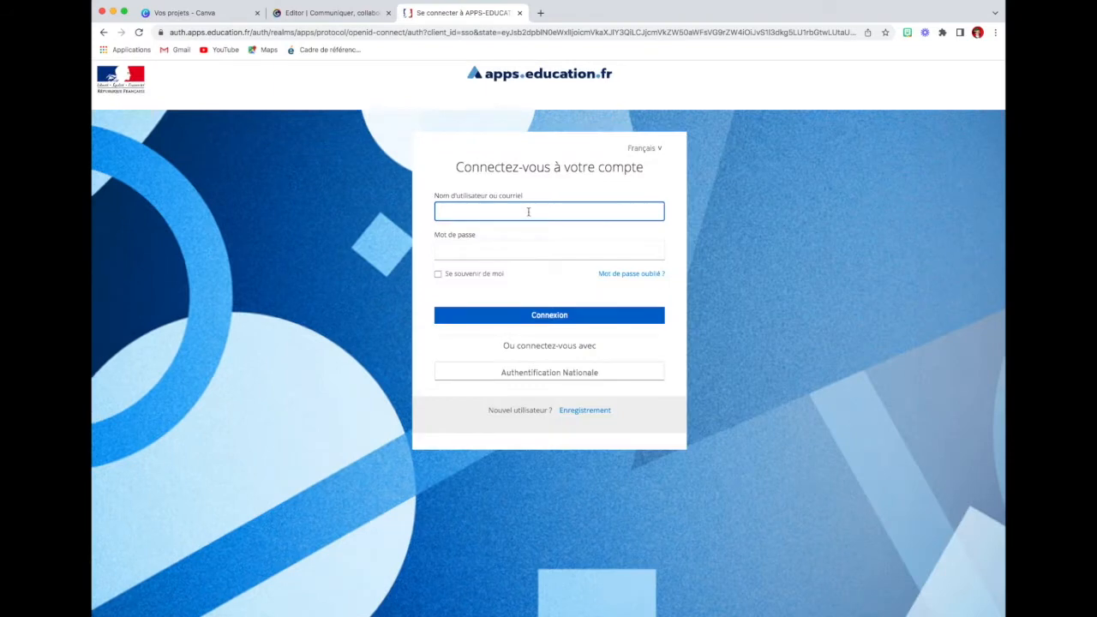
{"action": "type", "text": "csalomet"}
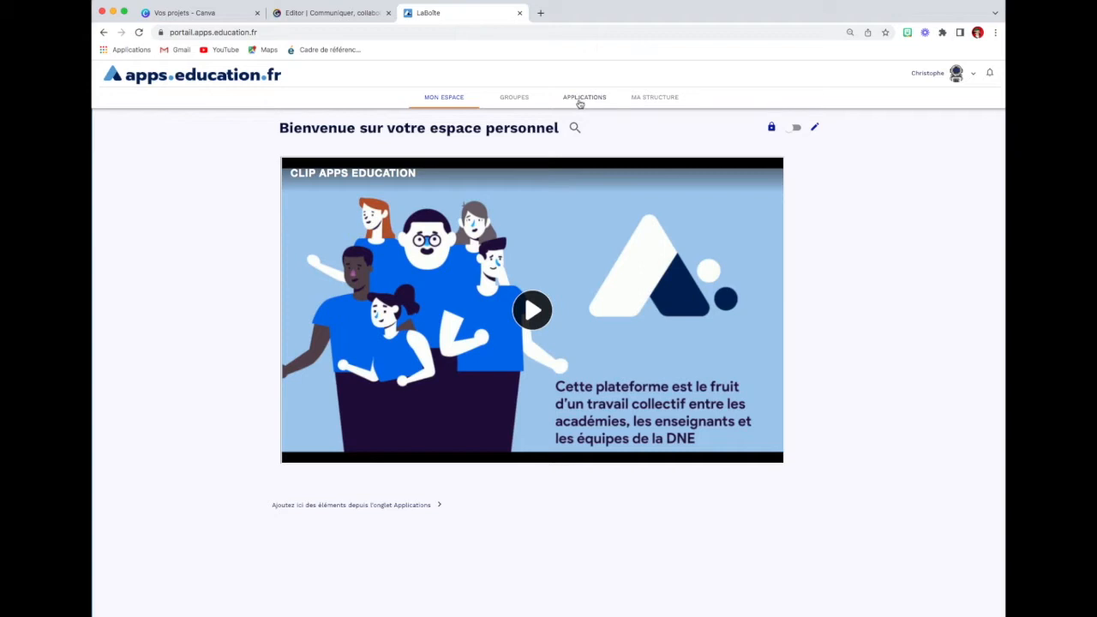
Step: Look through the portal's catalogue of shared digital services and launch Portail tubes
{"action": "left_click", "coordinate": [580, 101]}
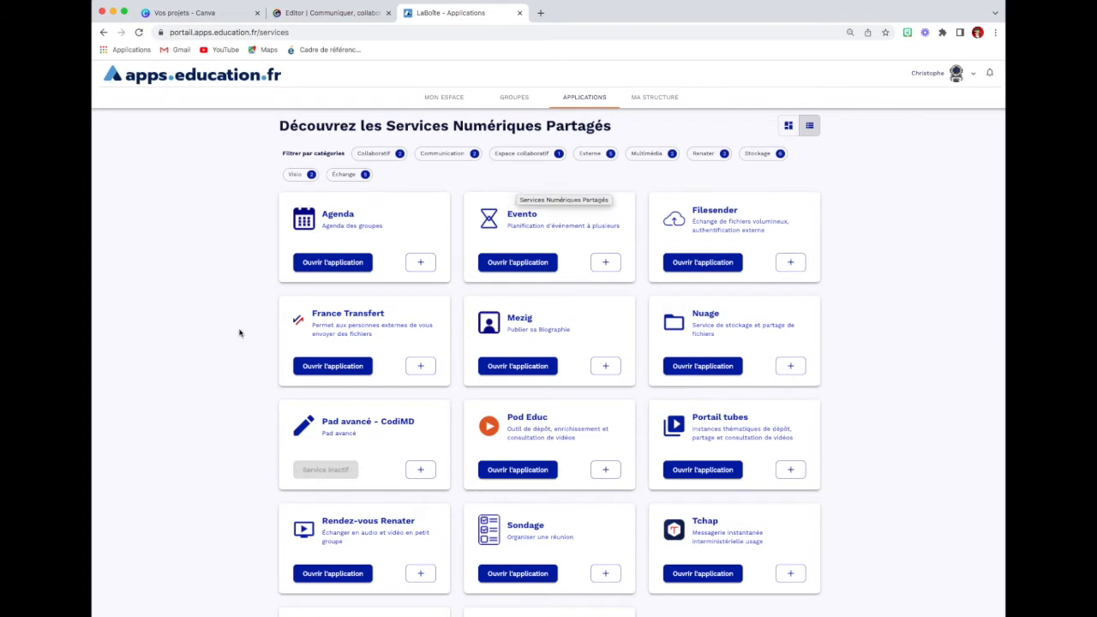
{"action": "scroll", "coordinate": [240, 333], "scroll_direction": "down", "scroll_amount": 1}
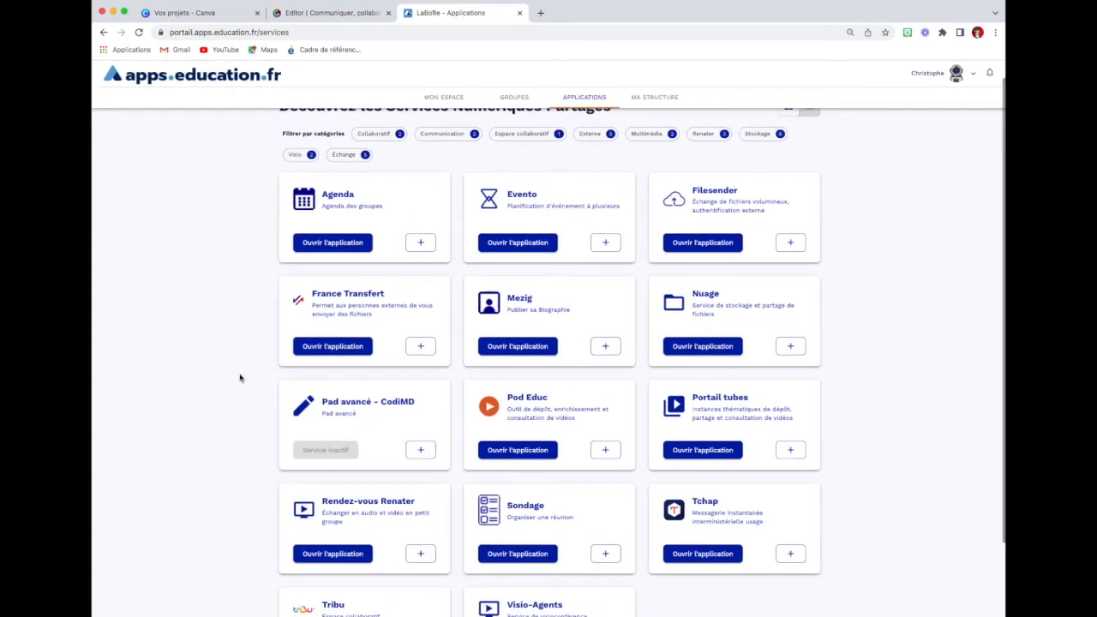
{"action": "scroll", "coordinate": [240, 379], "scroll_direction": "down", "scroll_amount": 2}
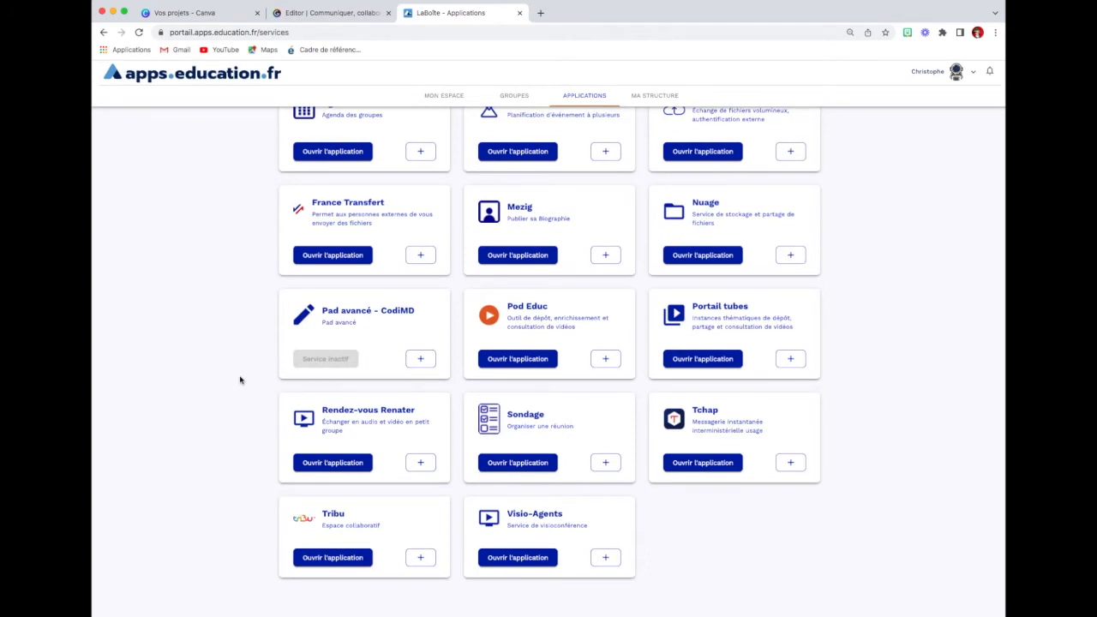
{"action": "scroll", "coordinate": [240, 380], "scroll_direction": "up", "scroll_amount": 3}
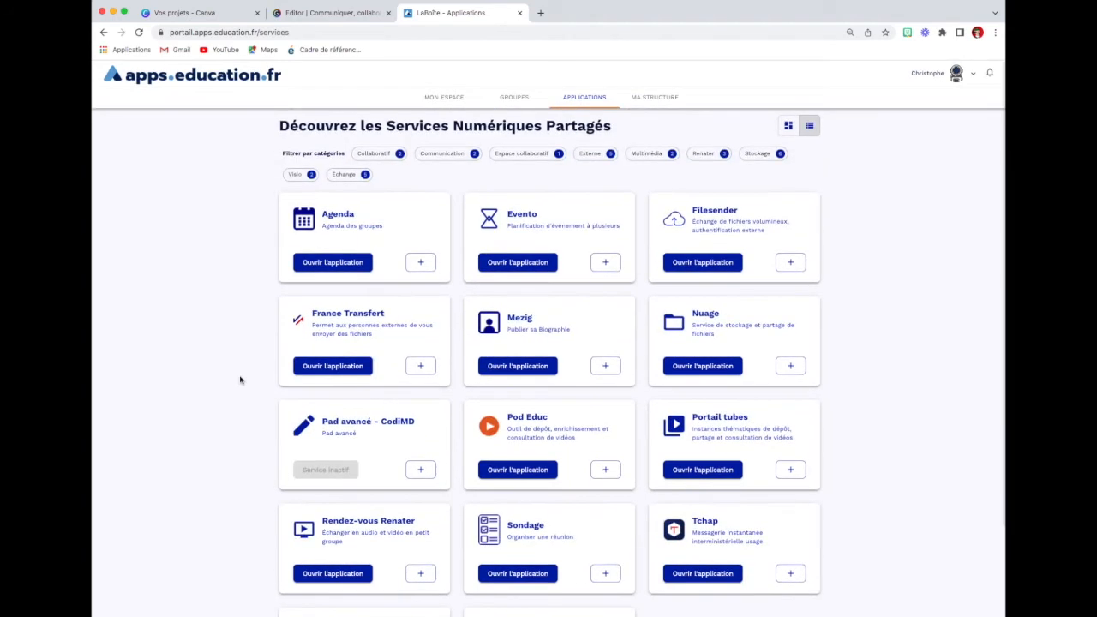
{"action": "scroll", "coordinate": [240, 380], "scroll_direction": "down", "scroll_amount": 1}
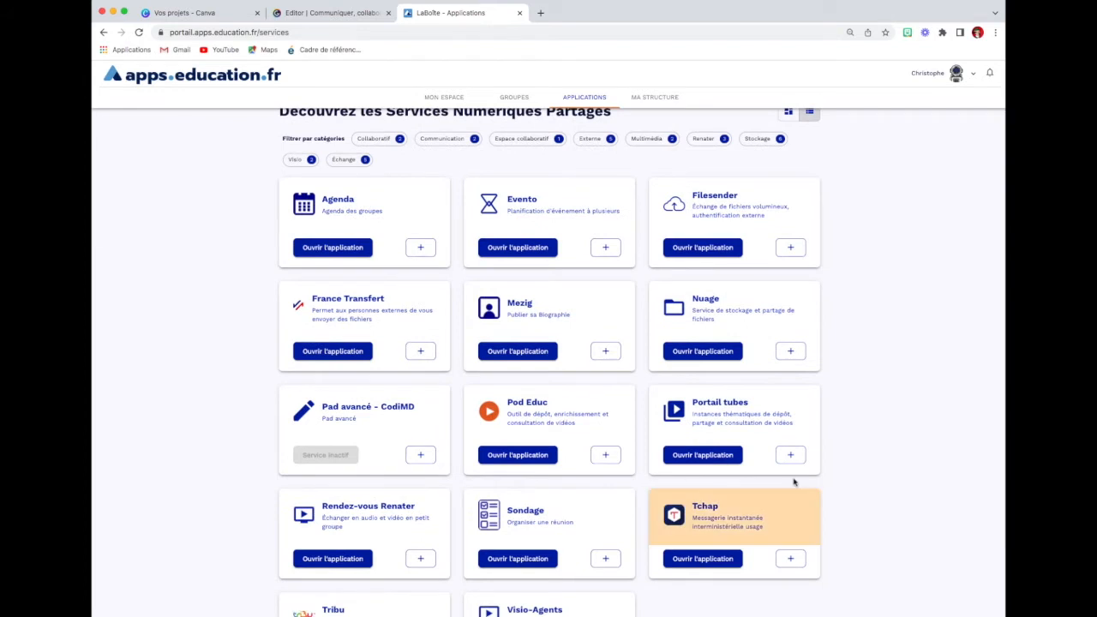
{"action": "left_click", "coordinate": [699, 456]}
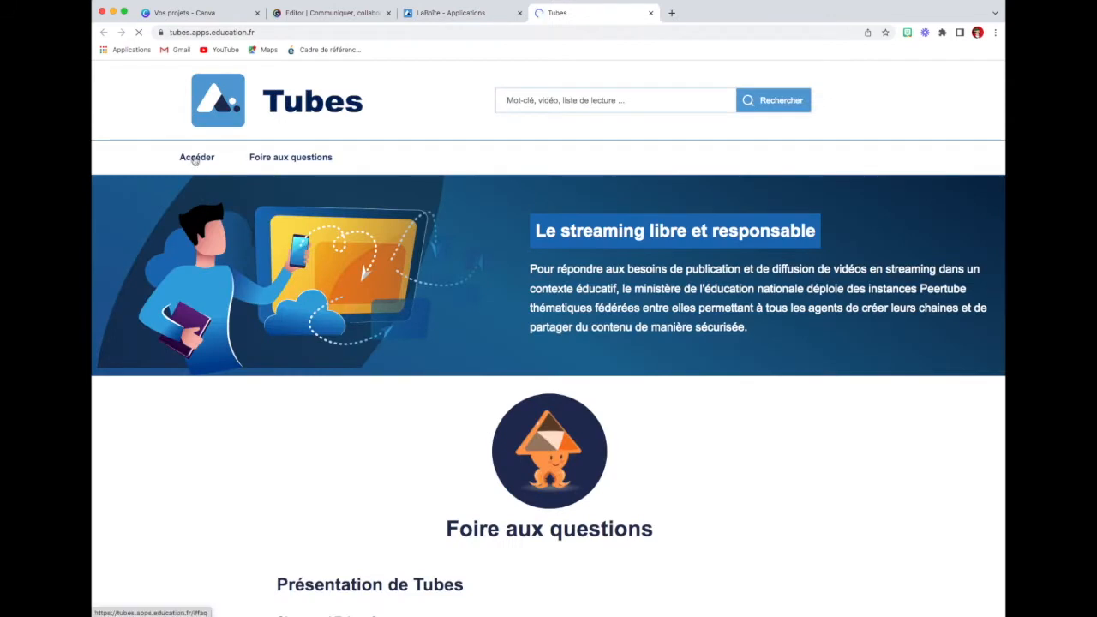
Step: Go through the Tubes access categories and open the Cycle 3 video instance under Premier degré
{"action": "left_click", "coordinate": [195, 159]}
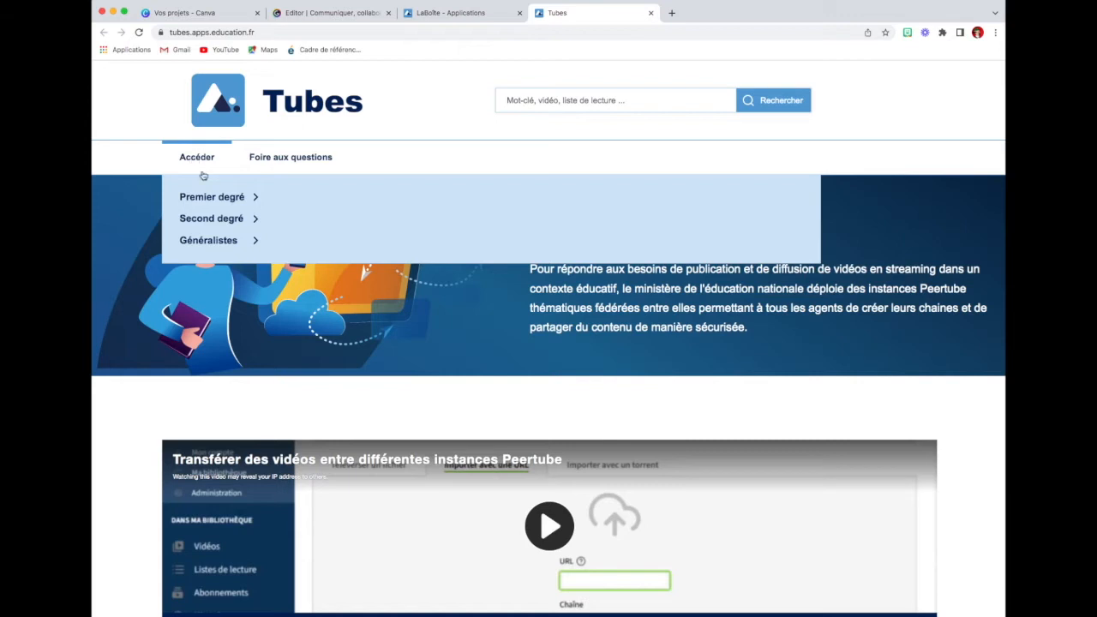
{"action": "left_click", "coordinate": [219, 197]}
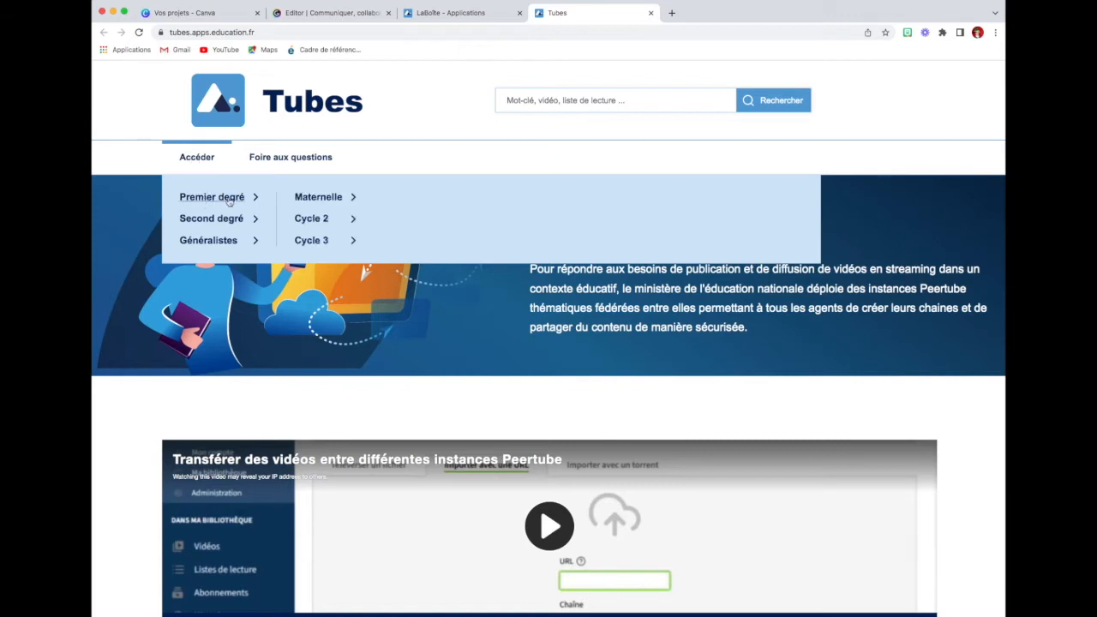
{"action": "left_click", "coordinate": [204, 218]}
{"action": "left_click", "coordinate": [190, 200]}
{"action": "left_click", "coordinate": [196, 220]}
{"action": "left_click", "coordinate": [198, 238]}
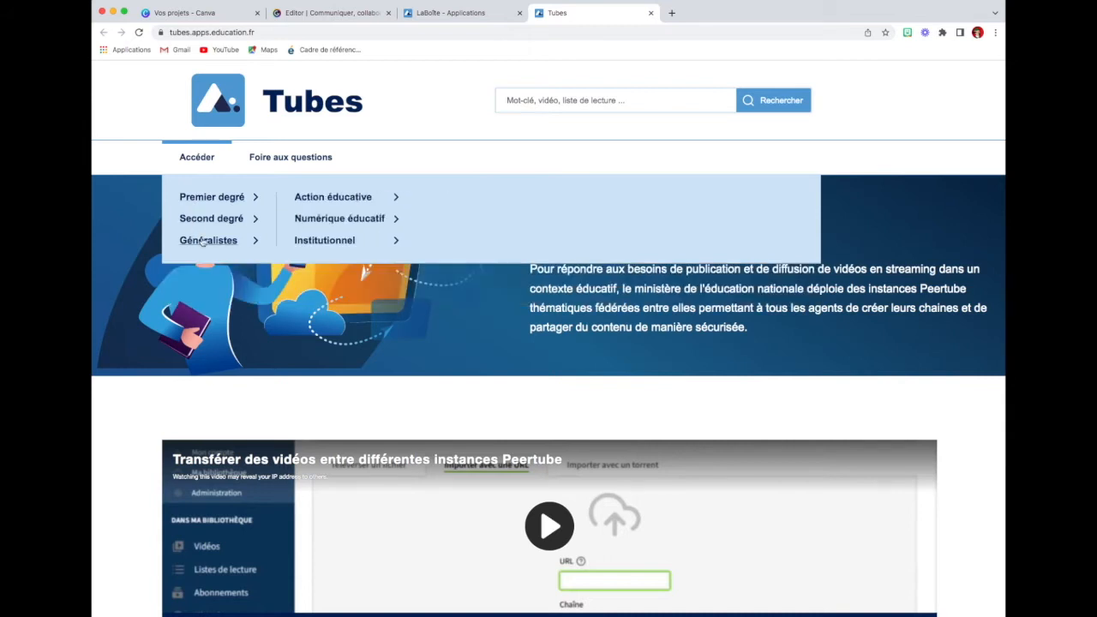
{"action": "left_click", "coordinate": [220, 193]}
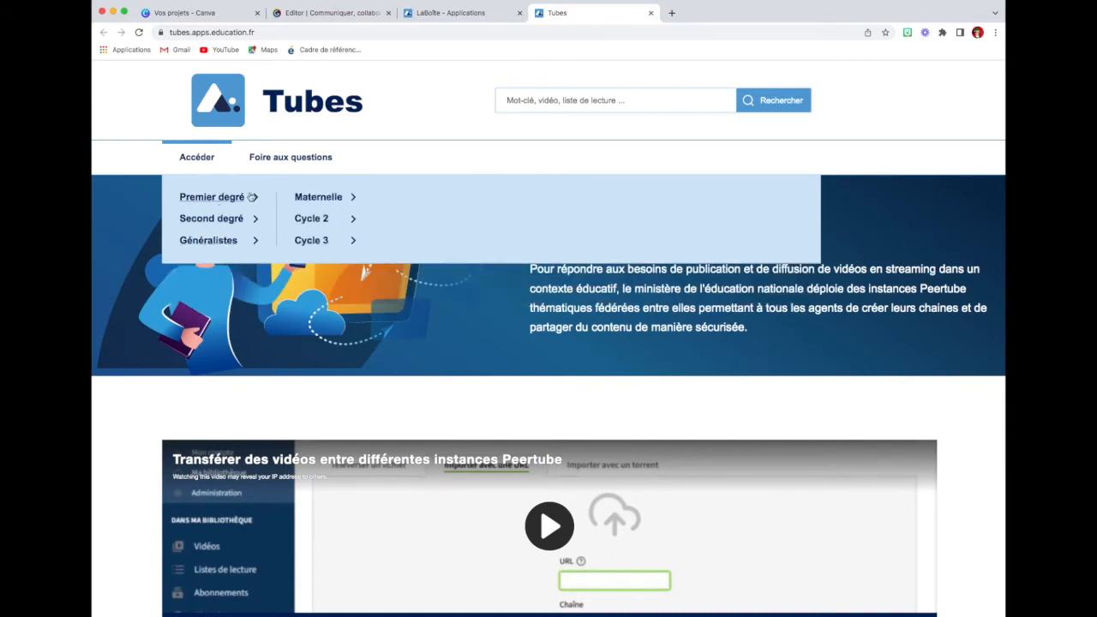
{"action": "left_click", "coordinate": [296, 200]}
{"action": "left_click", "coordinate": [310, 220]}
{"action": "left_click", "coordinate": [312, 240]}
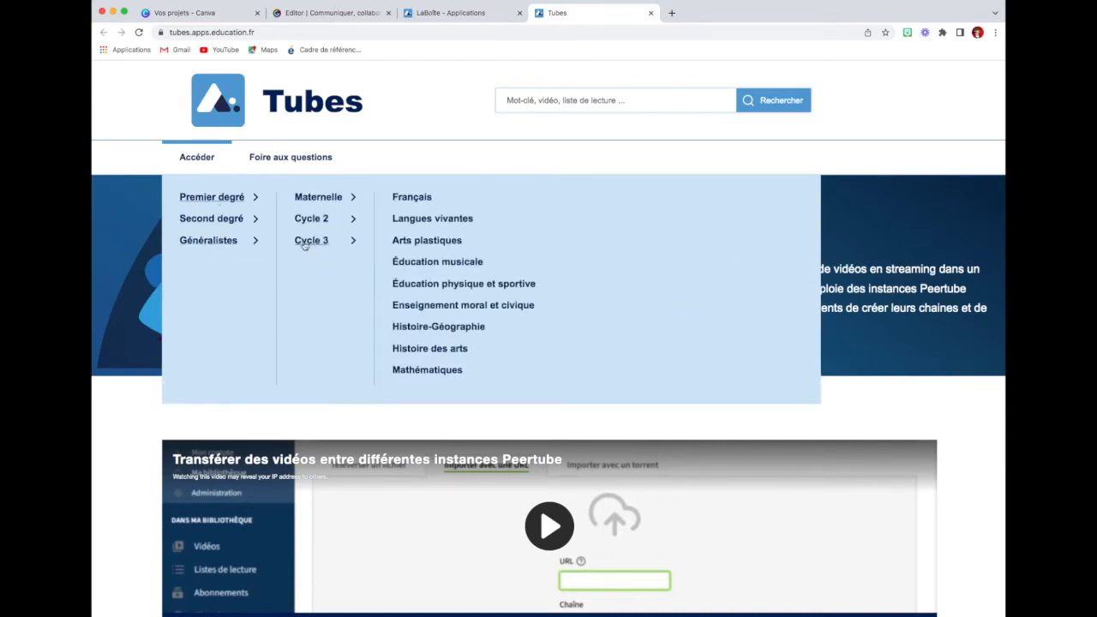
{"action": "left_click", "coordinate": [313, 243]}
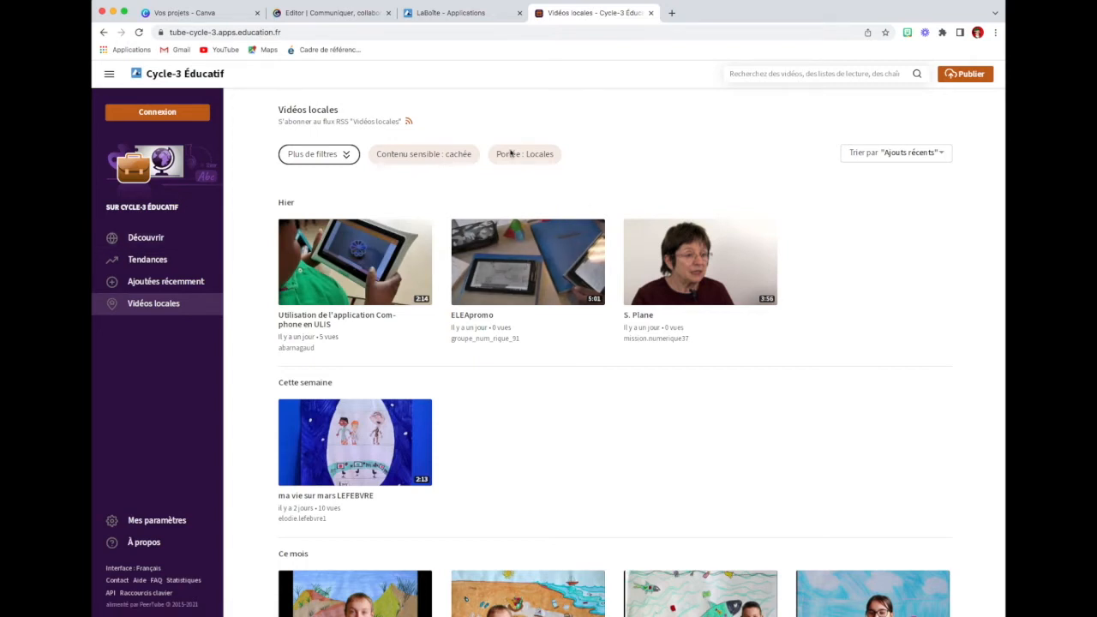
Step: Log in to the Cycle-3 Éducatif instance and dismiss the welcome dialog about configuring the profile
{"action": "left_click", "coordinate": [155, 115]}
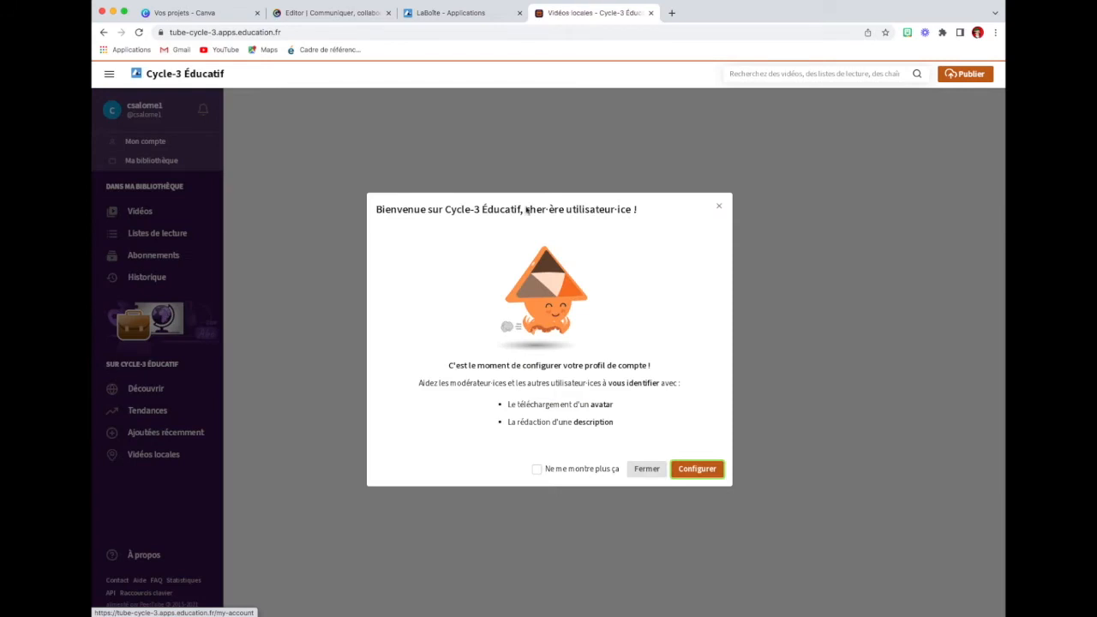
{"action": "left_click", "coordinate": [718, 208]}
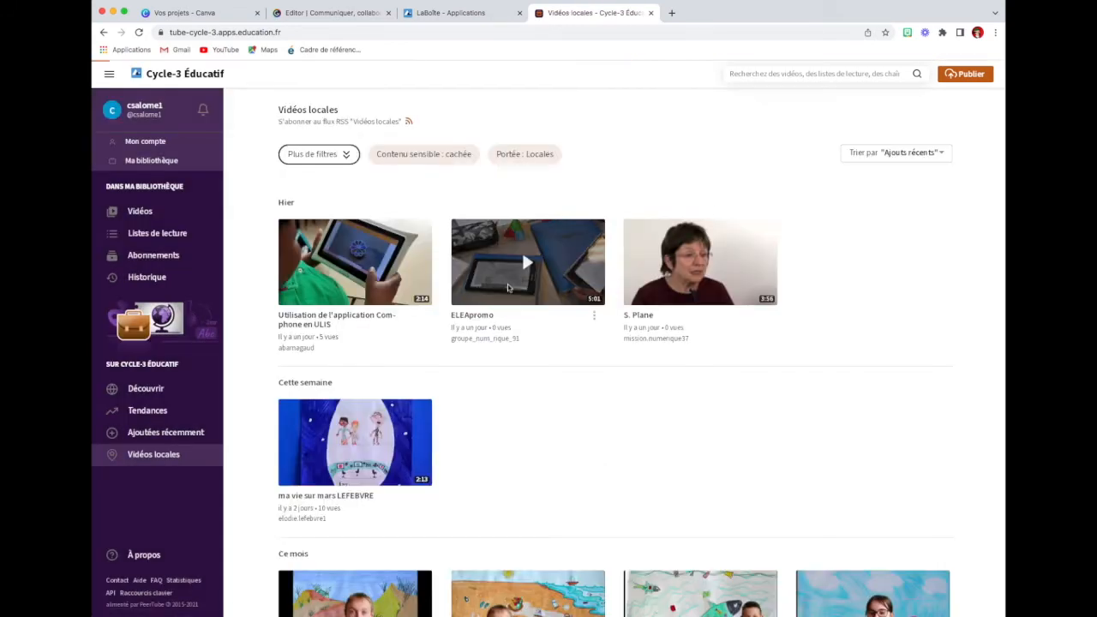
Step: Browse the local videos published on the Cycle-3 Éducatif instance, from the recent ones to the older ones
{"action": "scroll", "coordinate": [433, 267], "scroll_direction": "down", "scroll_amount": 1}
{"action": "scroll", "coordinate": [434, 266], "scroll_direction": "down", "scroll_amount": 3}
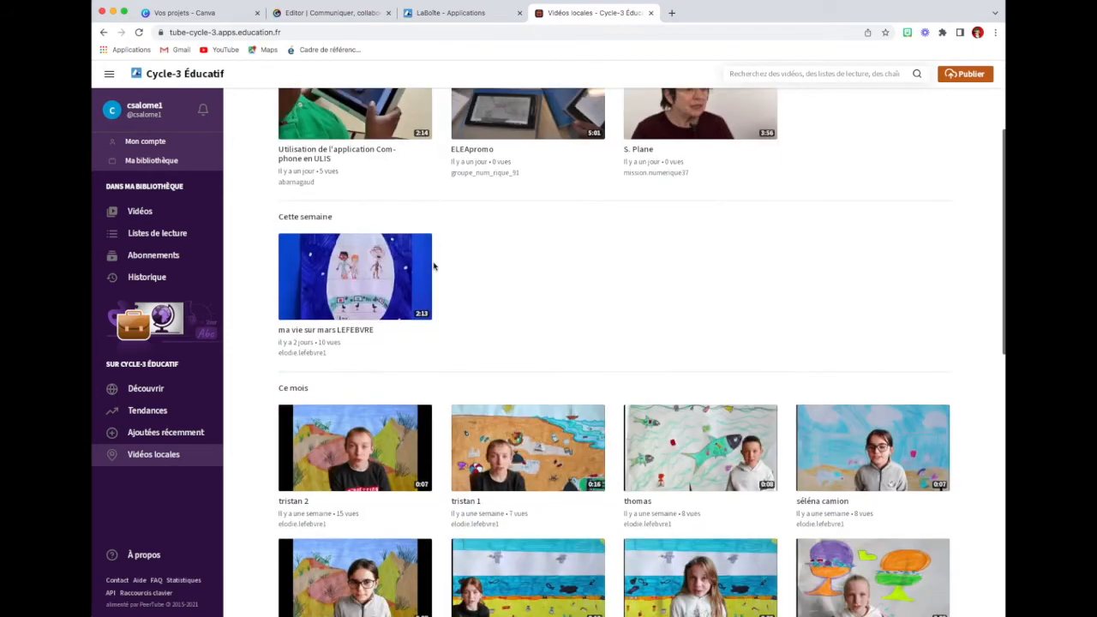
{"action": "scroll", "coordinate": [433, 266], "scroll_direction": "down", "scroll_amount": 4}
{"action": "scroll", "coordinate": [433, 266], "scroll_direction": "down", "scroll_amount": 8}
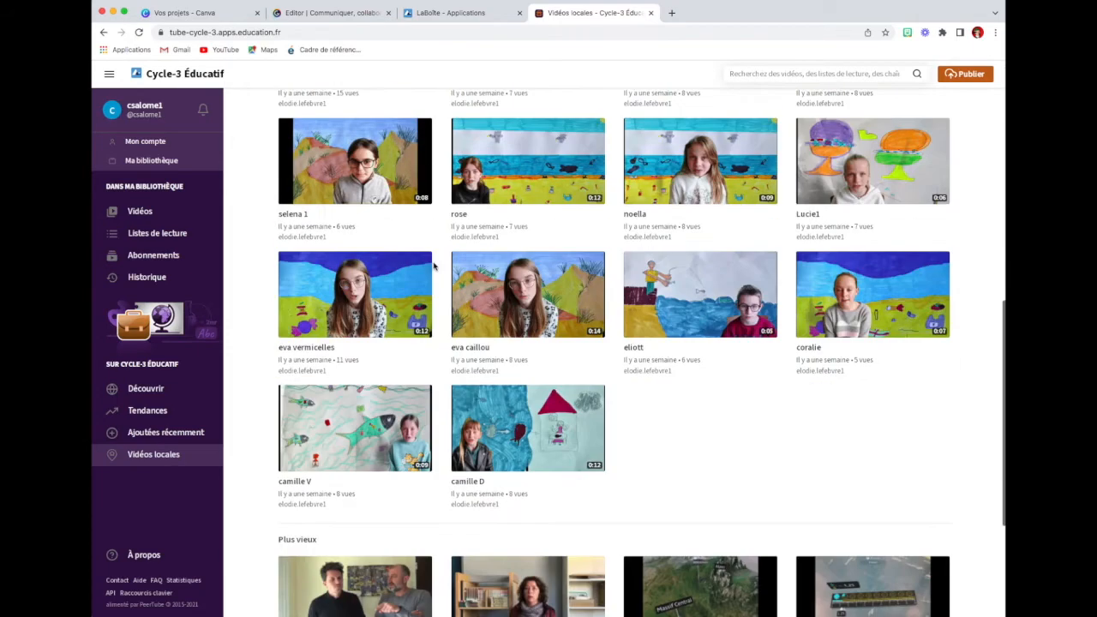
{"action": "scroll", "coordinate": [433, 266], "scroll_direction": "down", "scroll_amount": 5}
{"action": "scroll", "coordinate": [433, 267], "scroll_direction": "up", "scroll_amount": 18}
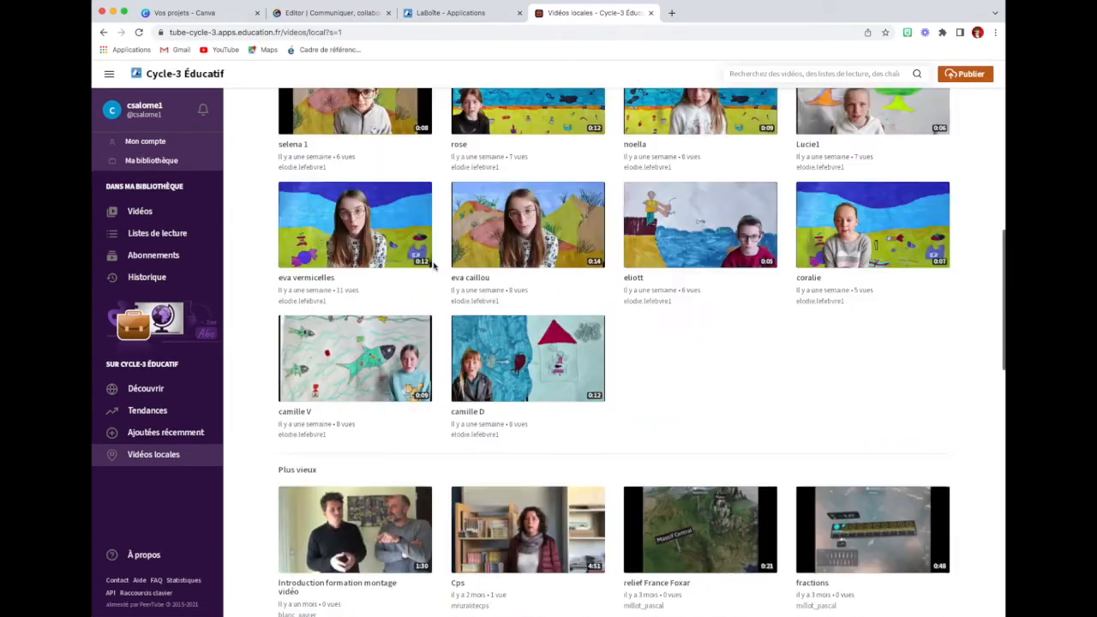
{"action": "scroll", "coordinate": [434, 266], "scroll_direction": "up", "scroll_amount": 2}
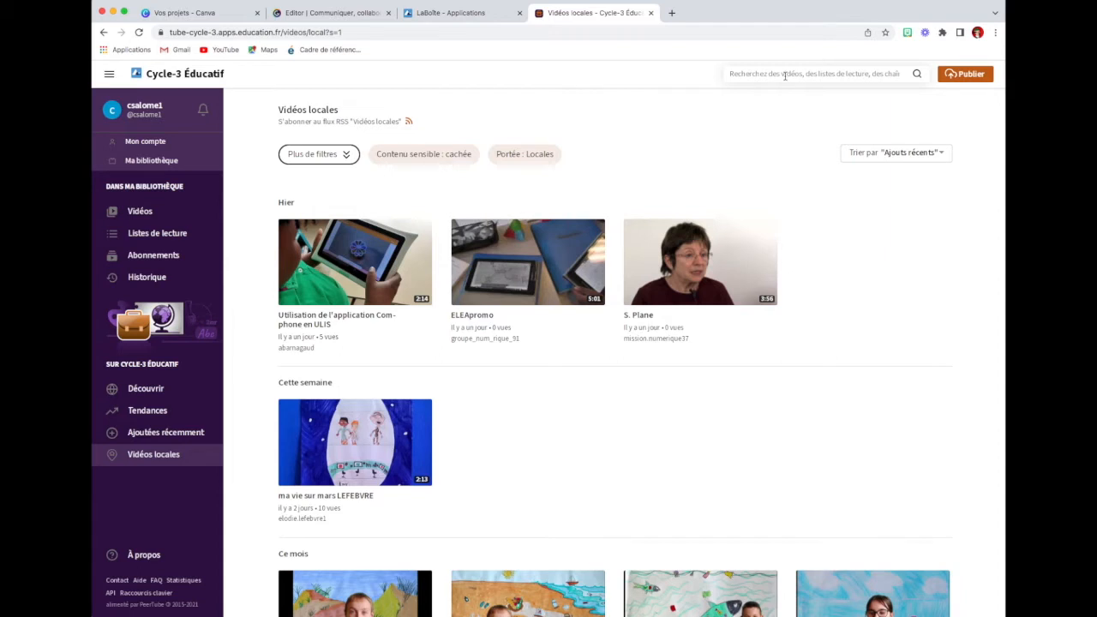
Step: Search the Cycle-3 Éducatif instance for "podcast" and look through the whole list of results
{"action": "left_click", "coordinate": [785, 76]}
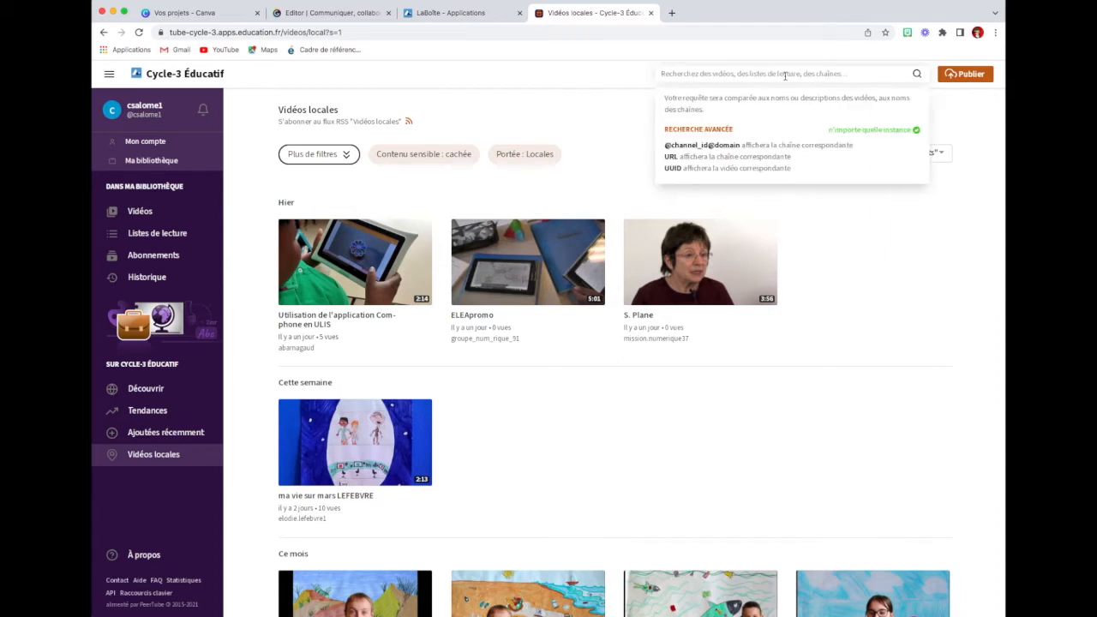
{"action": "type", "text": "p"}
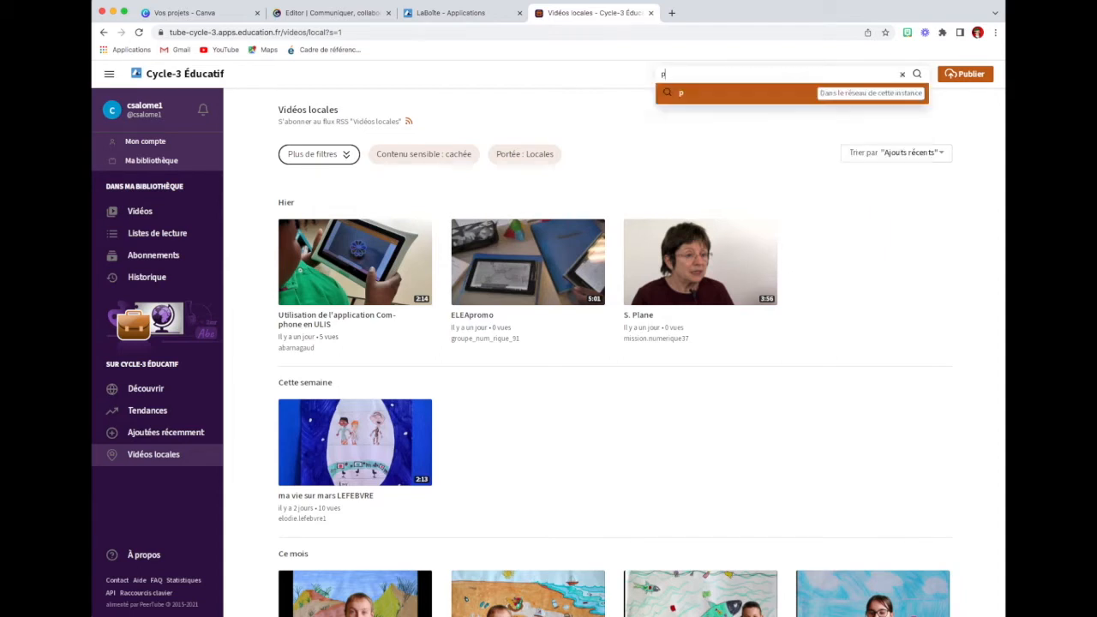
{"action": "type", "text": "odcast"}
{"action": "key", "text": "Return"}
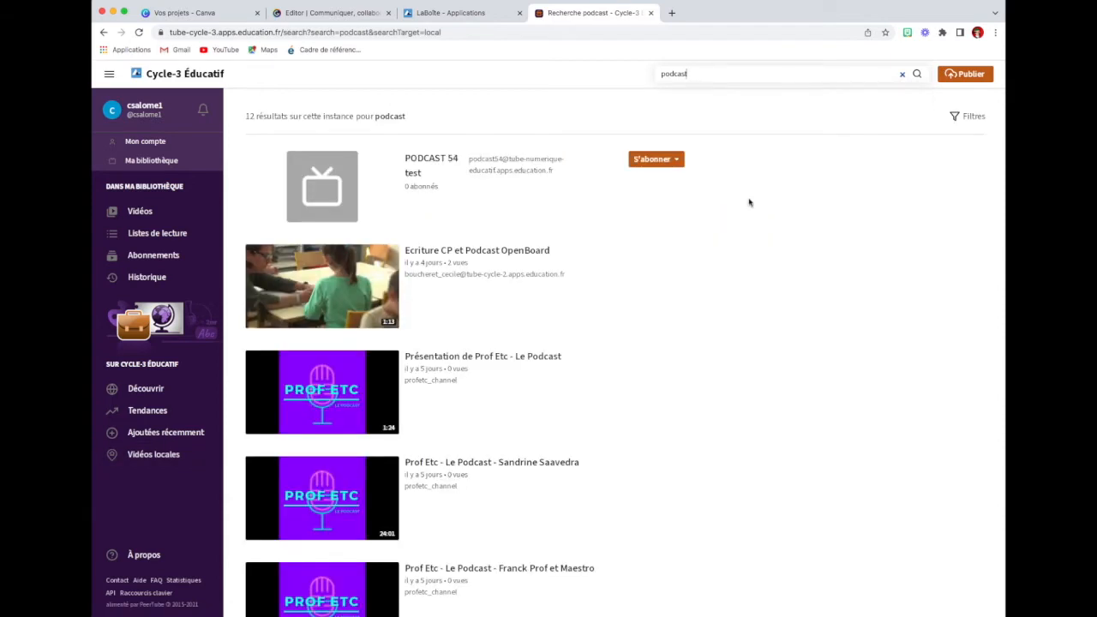
{"action": "scroll", "coordinate": [683, 269], "scroll_direction": "down", "scroll_amount": 1}
{"action": "scroll", "coordinate": [683, 269], "scroll_direction": "down", "scroll_amount": 10}
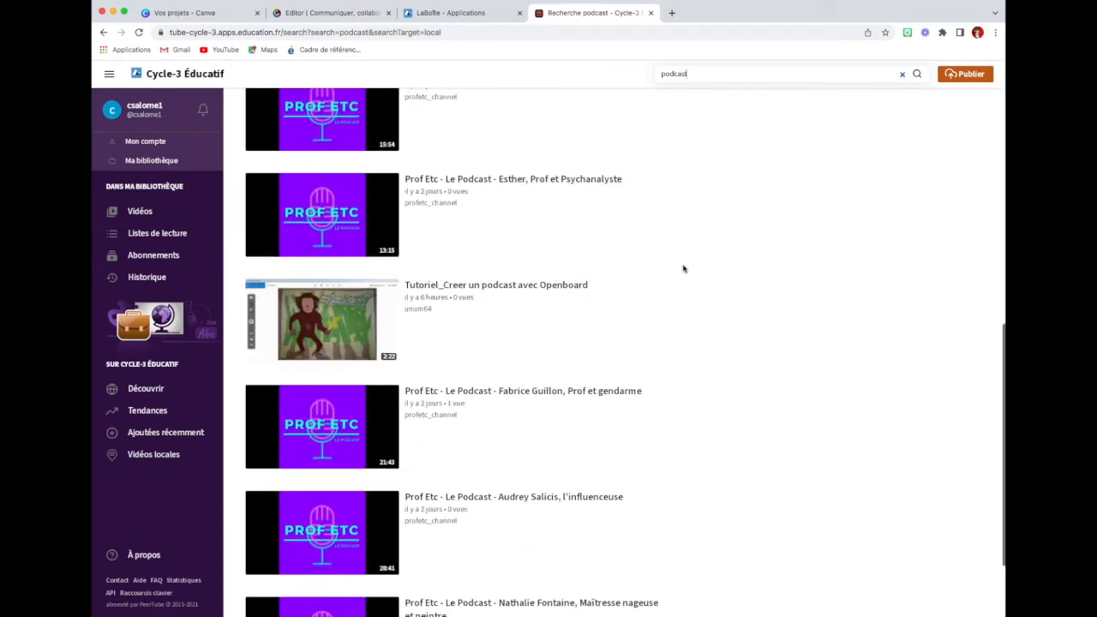
{"action": "scroll", "coordinate": [683, 269], "scroll_direction": "down", "scroll_amount": 3}
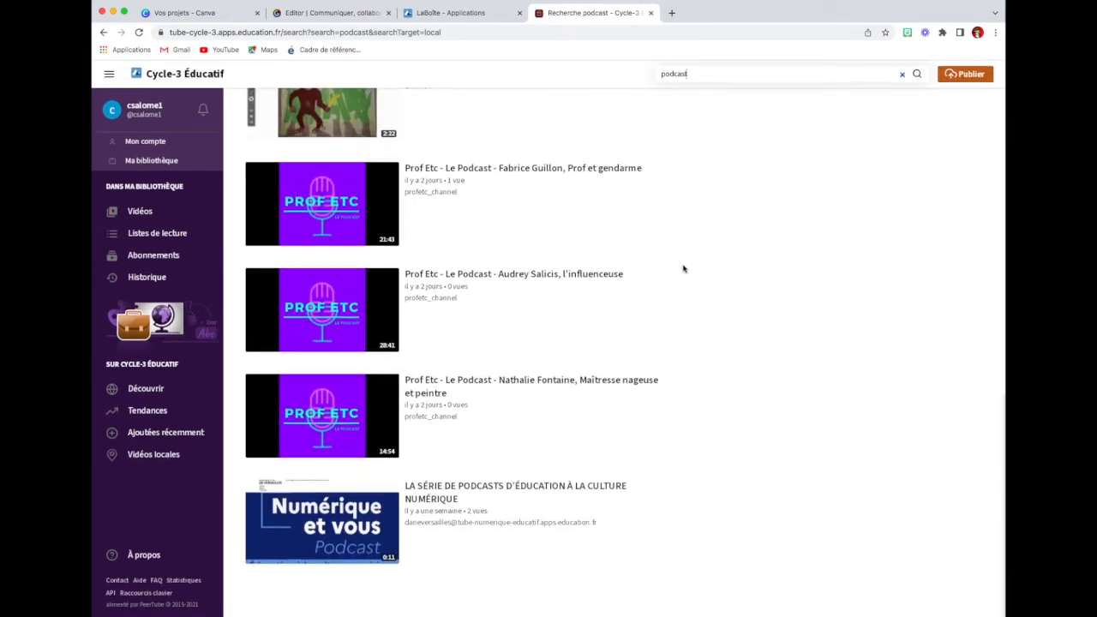
{"action": "scroll", "coordinate": [683, 269], "scroll_direction": "up", "scroll_amount": 15}
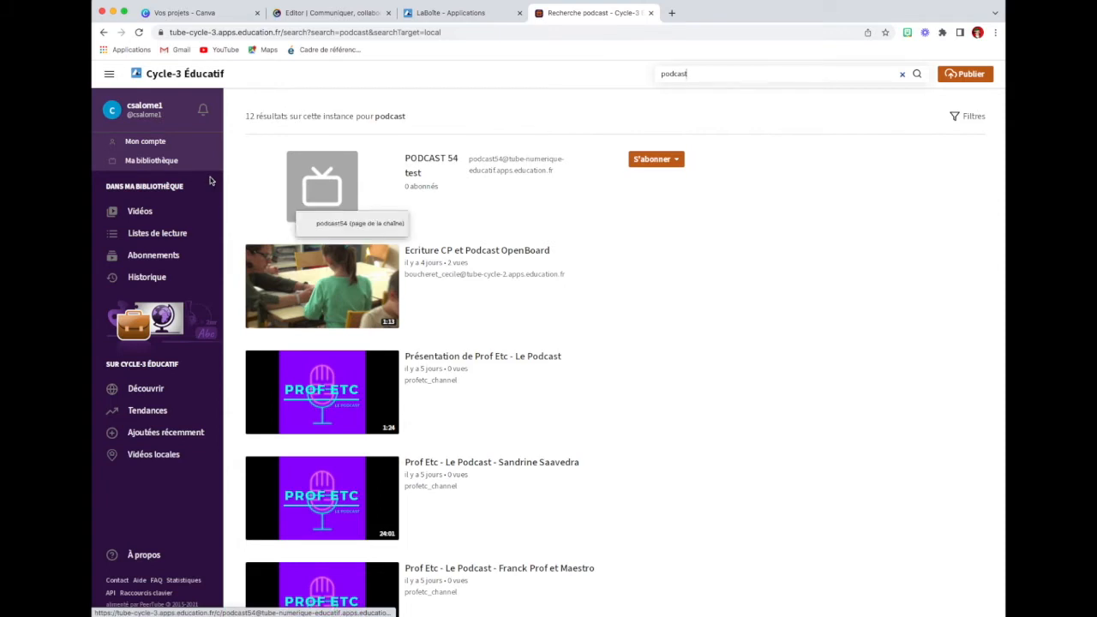
Step: Start a new video publication and upload the file Améliorer ses dessins.mp4 from the Bureau folder
{"action": "left_click", "coordinate": [966, 75]}
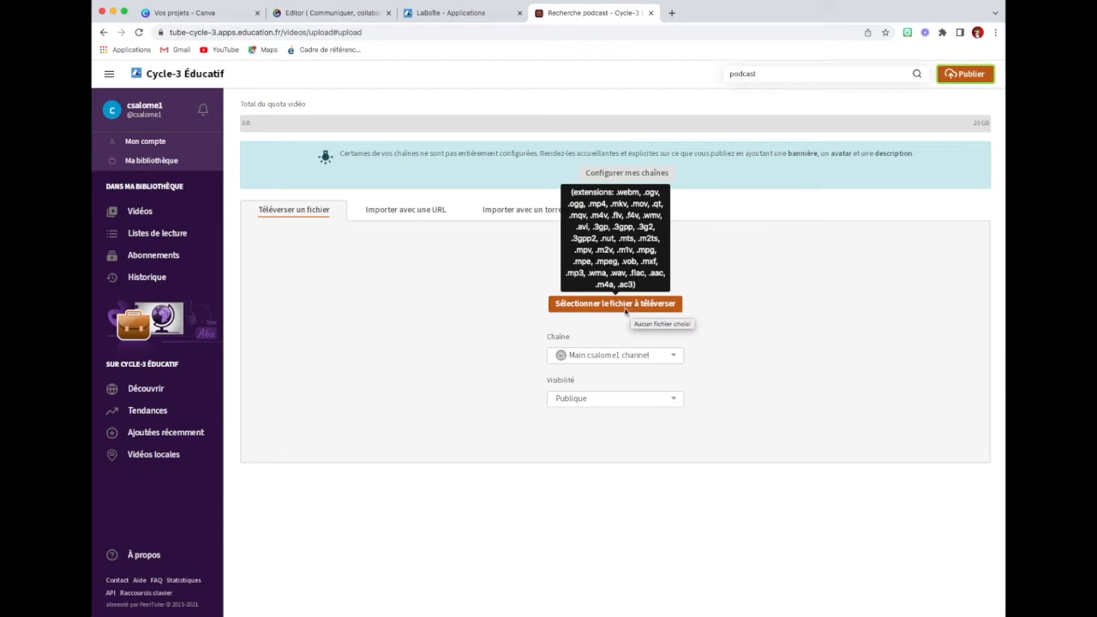
{"action": "left_click", "coordinate": [615, 307]}
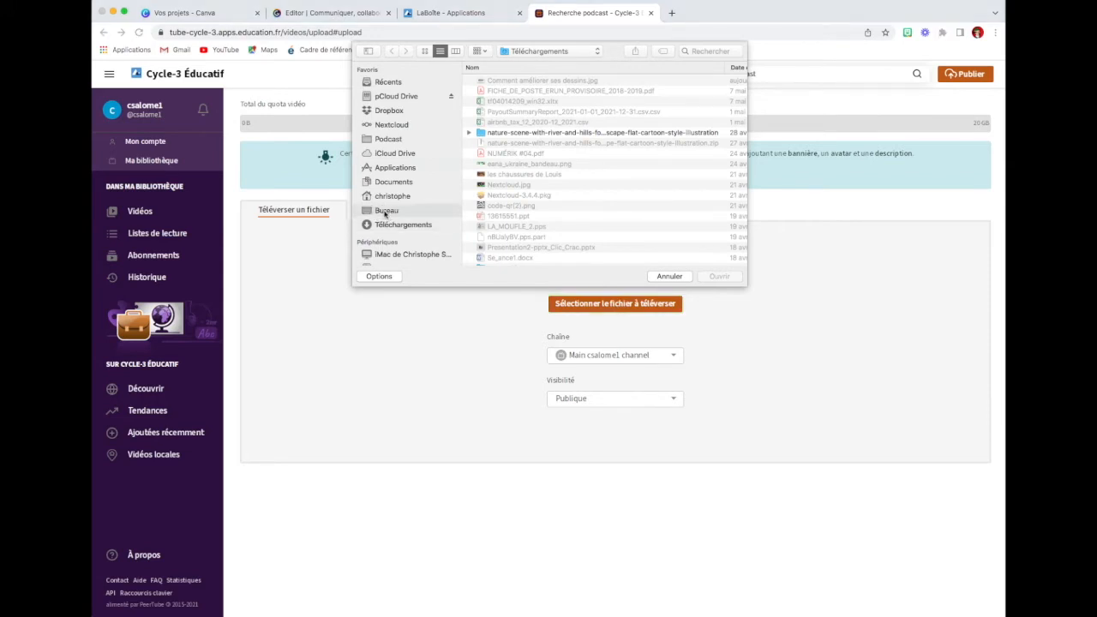
{"action": "left_click", "coordinate": [384, 212]}
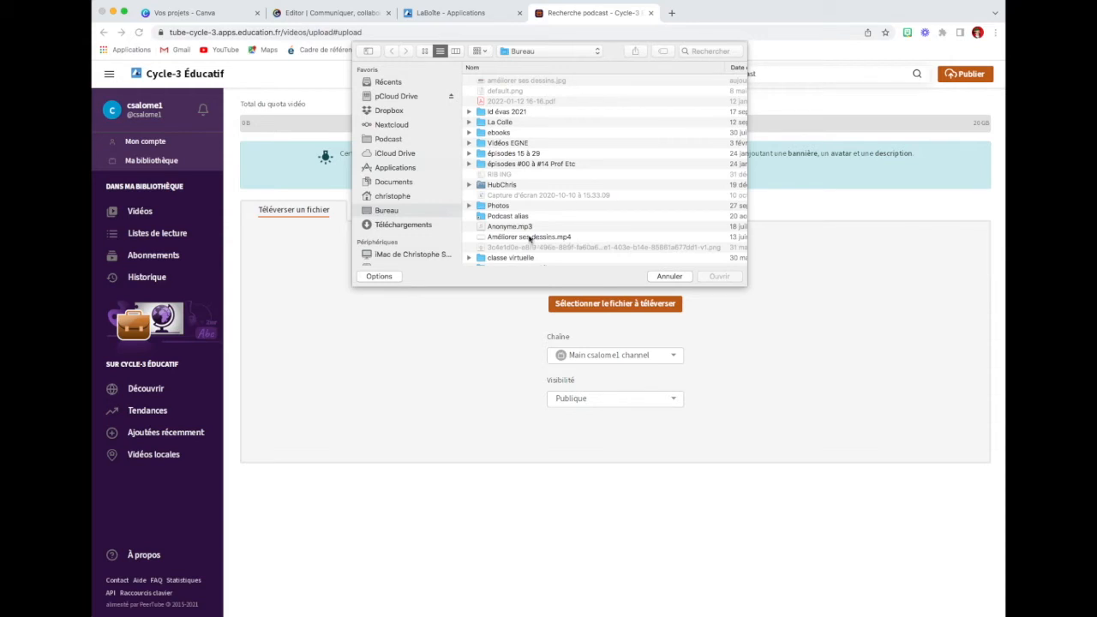
{"action": "left_click", "coordinate": [508, 237]}
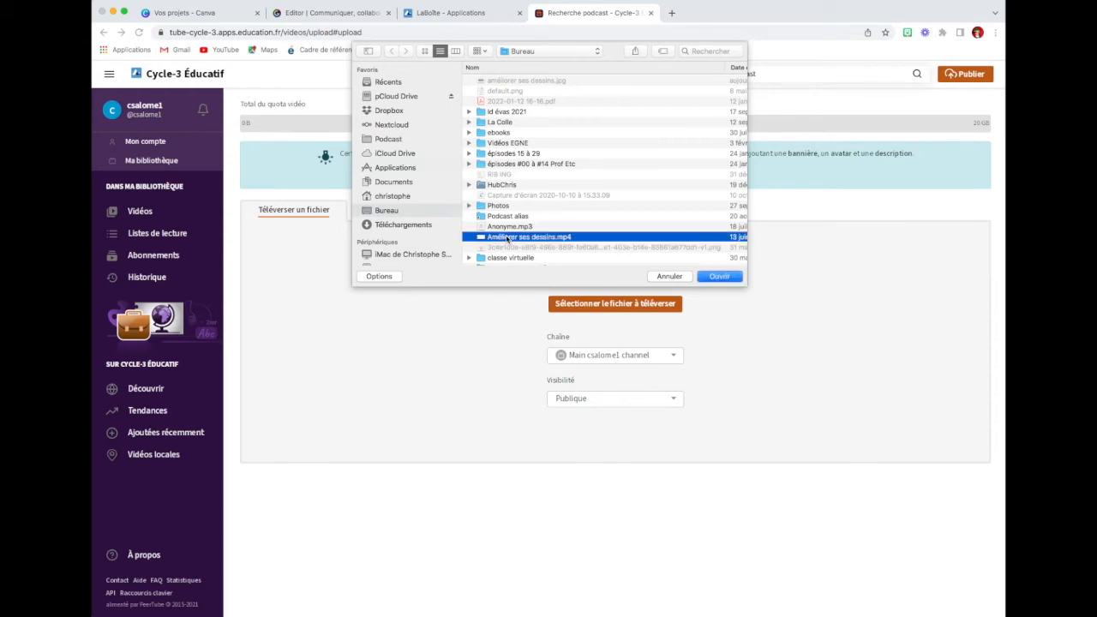
{"action": "left_click", "coordinate": [727, 277]}
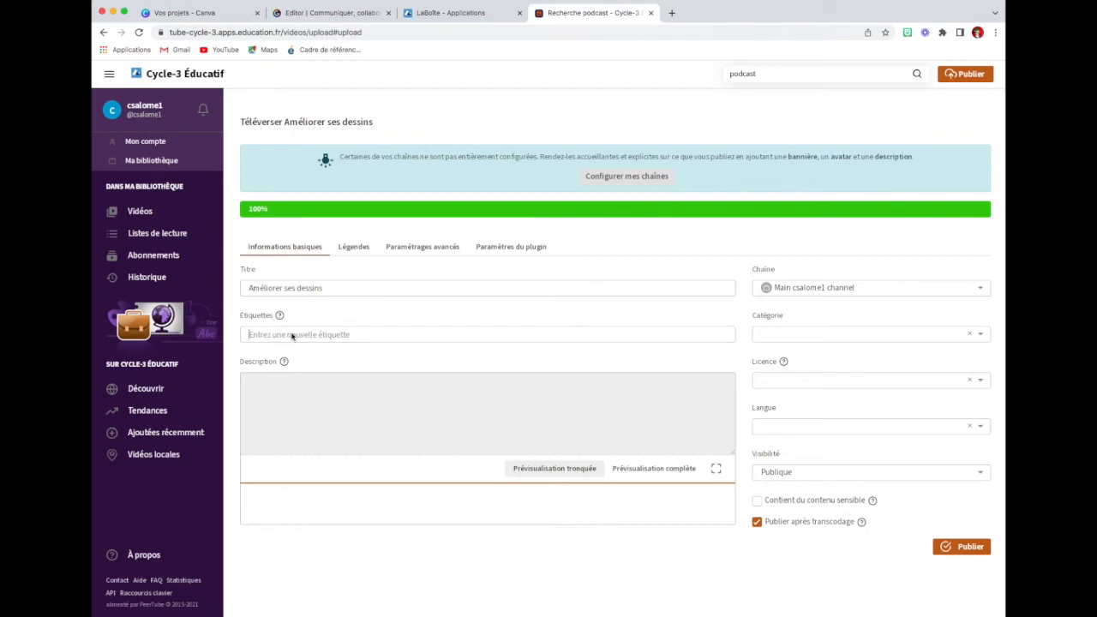
Step: Add the tags cycle 3, dessin and icones to the uploaded video
{"action": "type", "text": "Cycle 3"}
{"action": "key", "text": "Return"}
{"action": "type", "text": "dessin"}
{"action": "key", "text": "Return"}
{"action": "type", "text": "icones"}
{"action": "key", "text": "Return"}
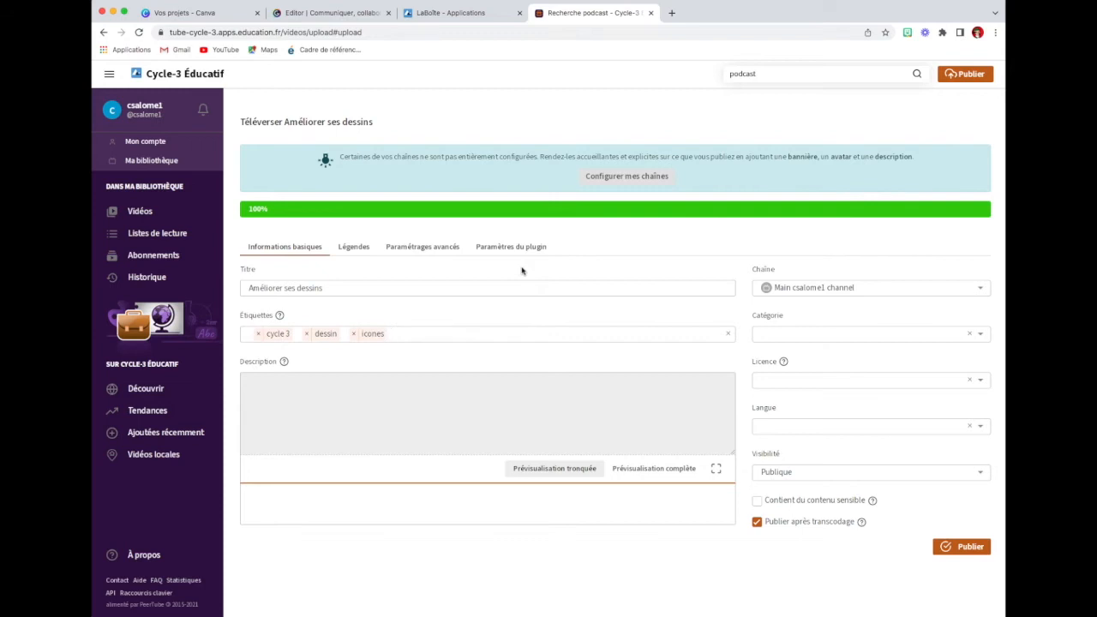
Step: Set the video's category to Arts plastiques and its licence to CC BY-SA 4.0, leaving the description empty
{"action": "left_click", "coordinate": [374, 383]}
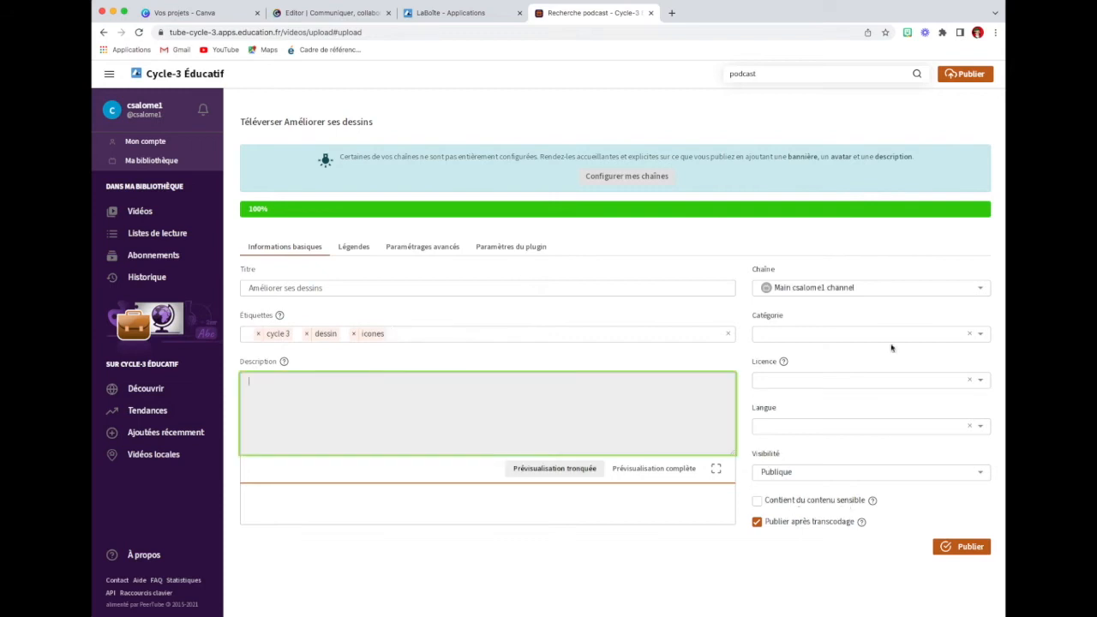
{"action": "left_click", "coordinate": [981, 335]}
{"action": "left_click", "coordinate": [787, 352]}
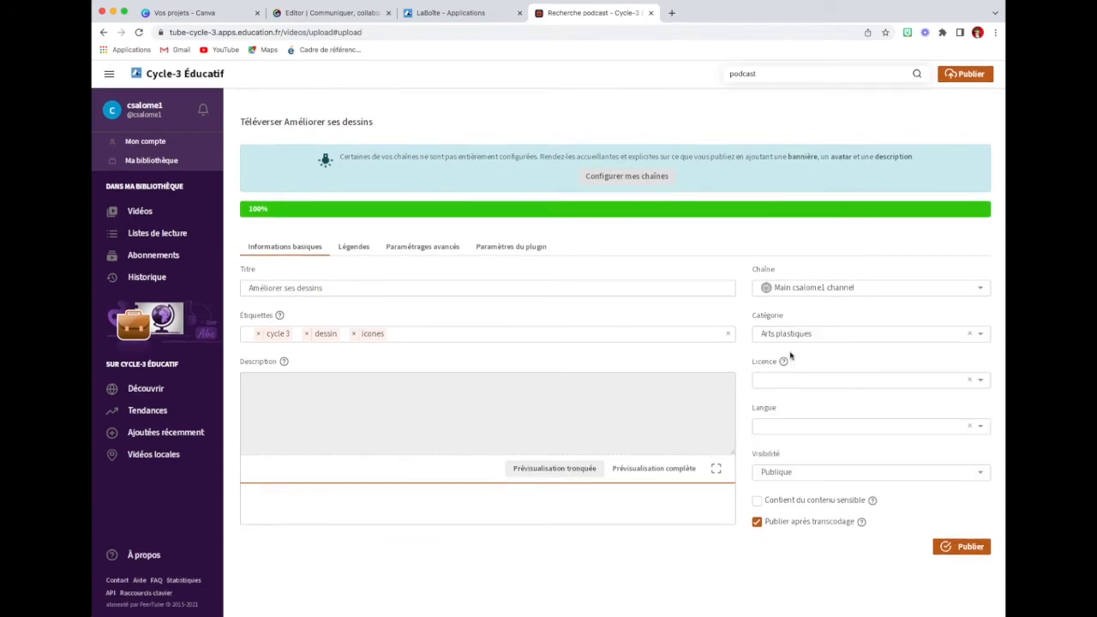
{"action": "left_click", "coordinate": [979, 380]}
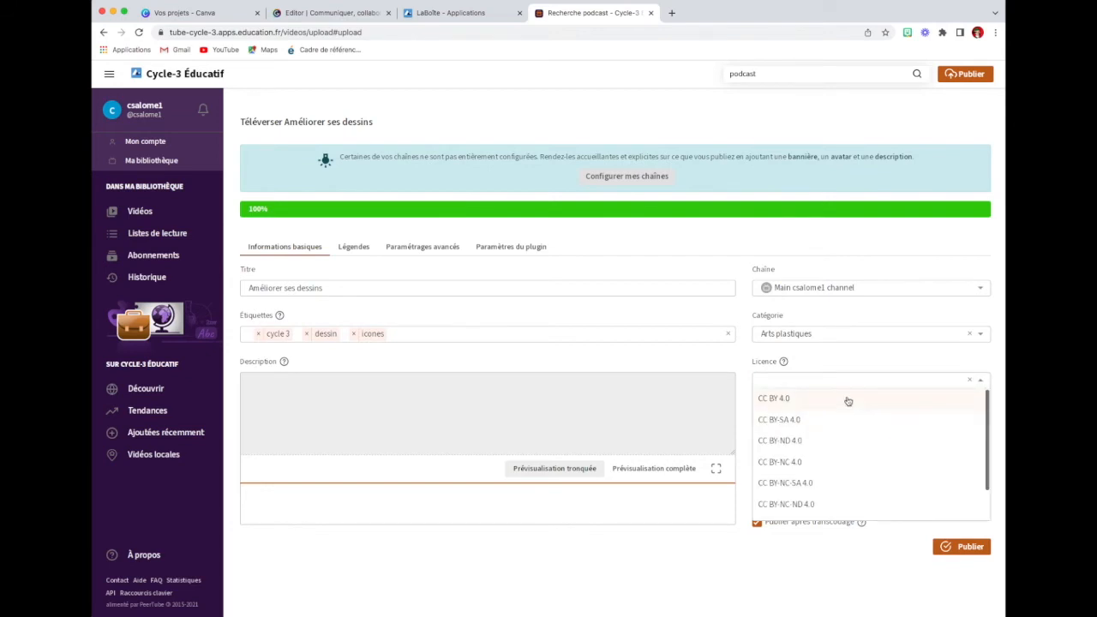
{"action": "left_click", "coordinate": [789, 419]}
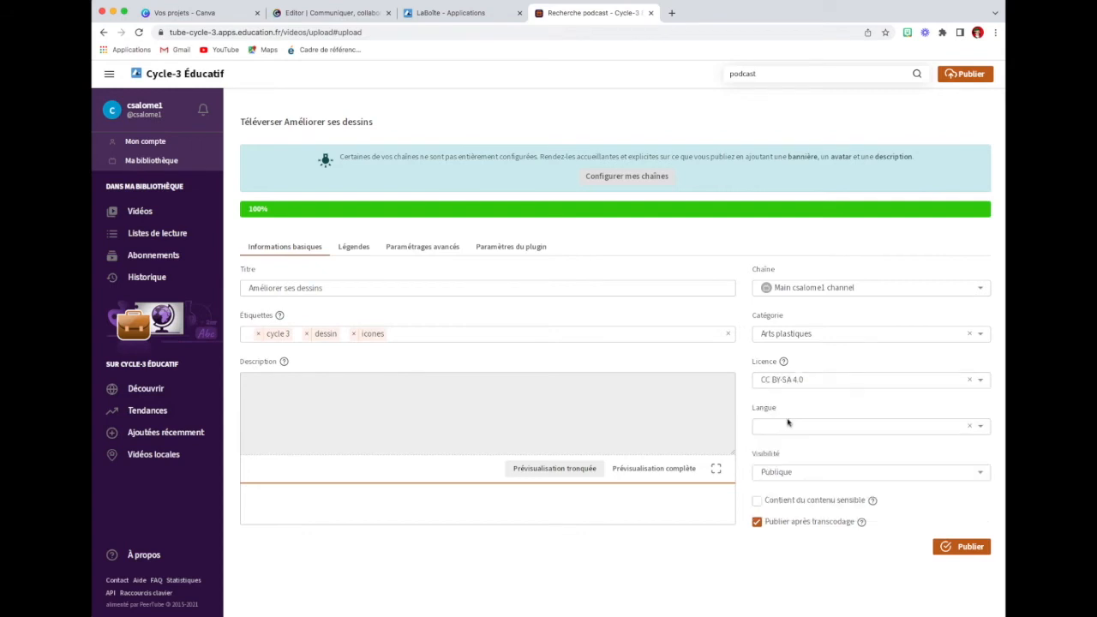
Step: Set the video's language to Français, keep its visibility as Publique, and publish it
{"action": "left_click", "coordinate": [980, 431]}
{"action": "left_click", "coordinate": [776, 467]}
{"action": "left_click", "coordinate": [981, 476]}
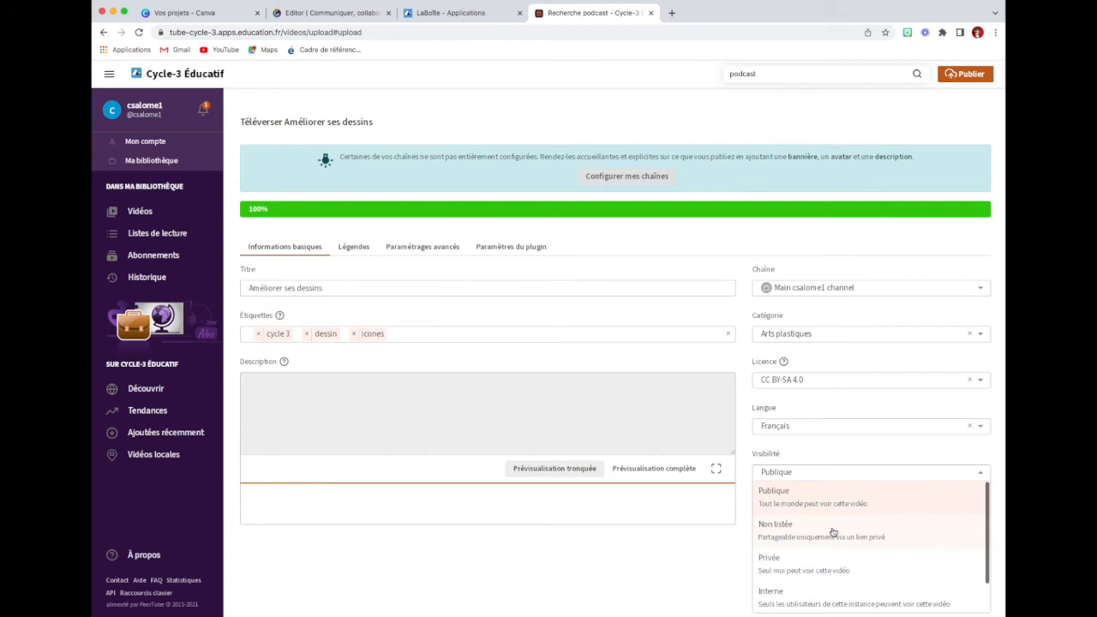
{"action": "left_click", "coordinate": [804, 497]}
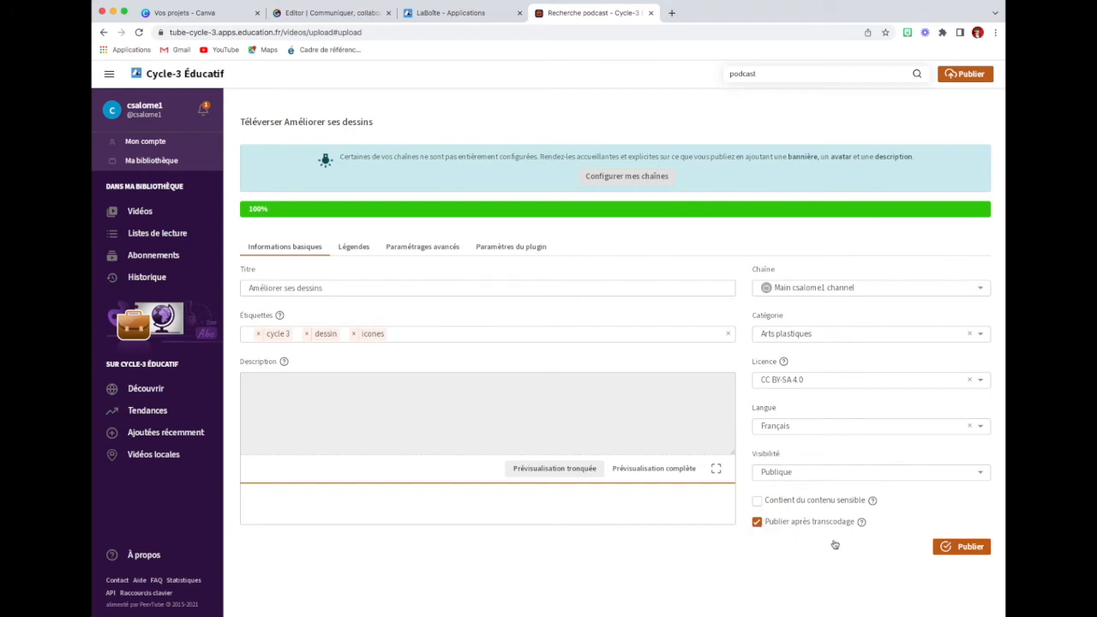
{"action": "left_click", "coordinate": [969, 548]}
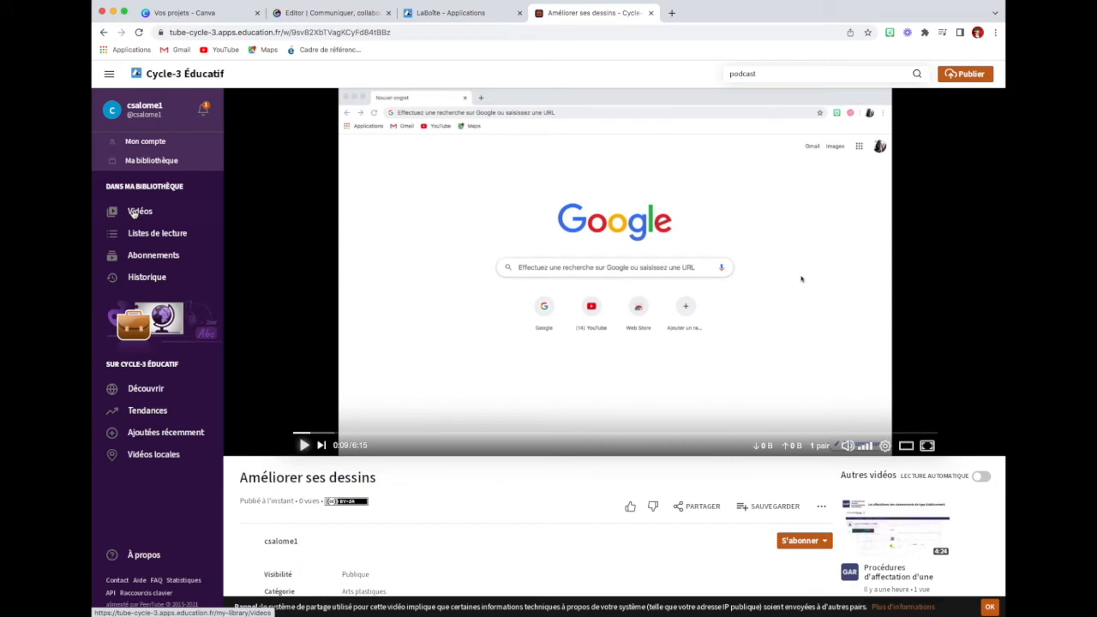
Step: From the personal video library, replace the video's preview image with améliorer ses dessins.jpg and save the update
{"action": "left_click", "coordinate": [134, 211]}
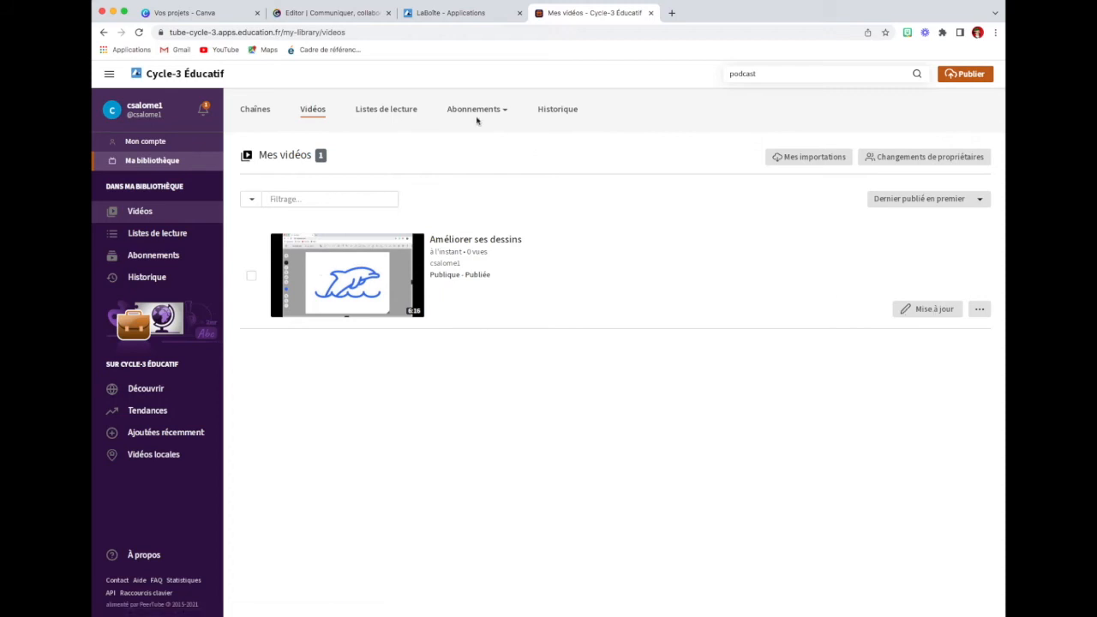
{"action": "left_click", "coordinate": [934, 310]}
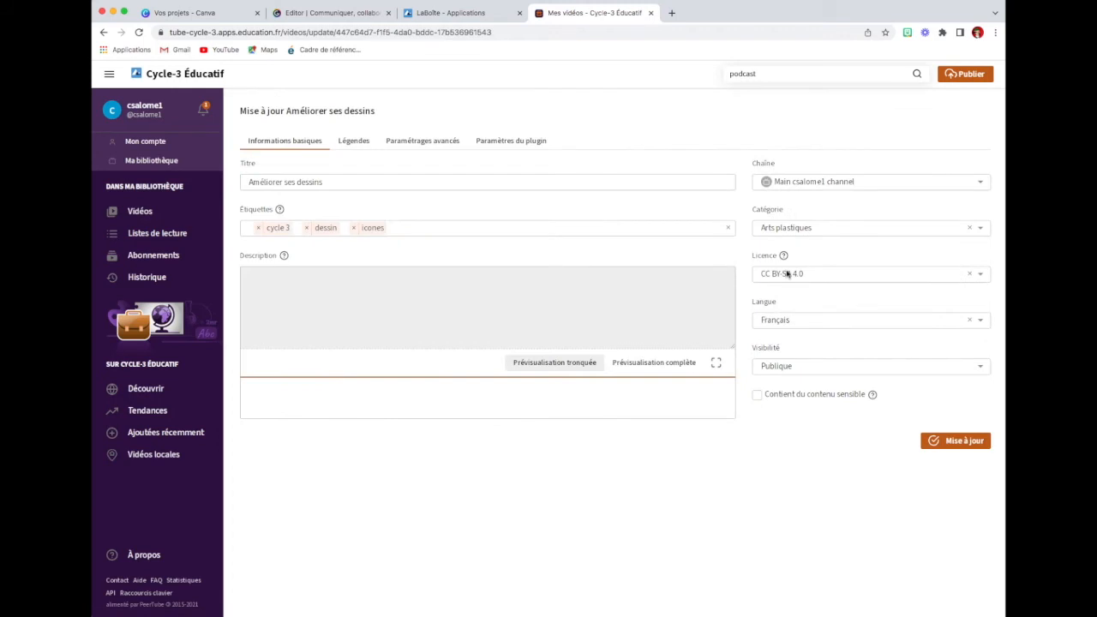
{"action": "left_click", "coordinate": [422, 142]}
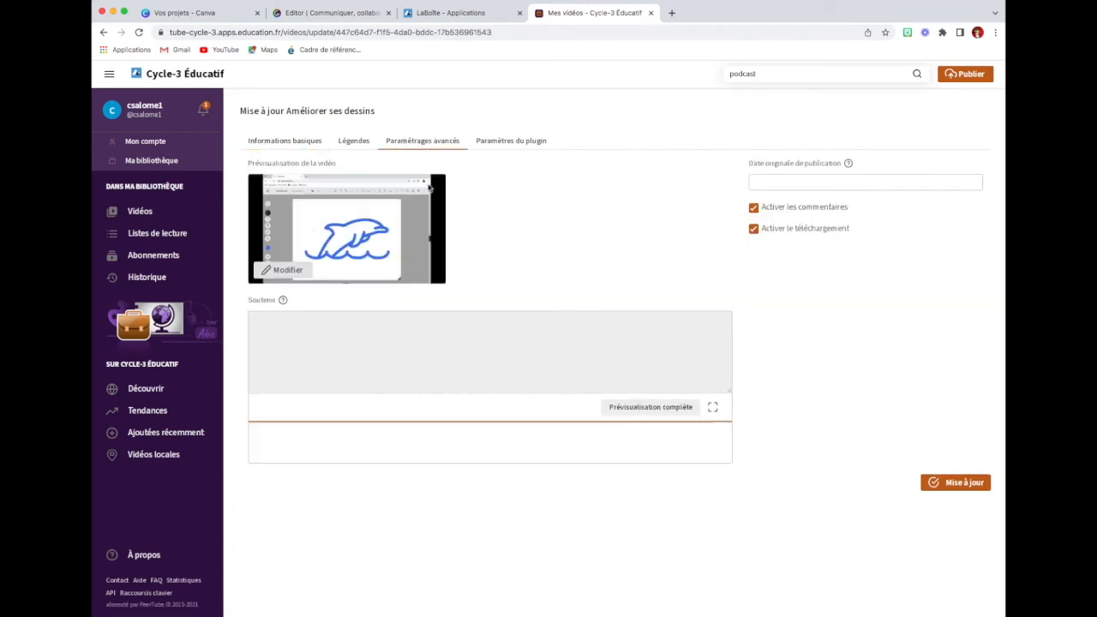
{"action": "left_click", "coordinate": [278, 274]}
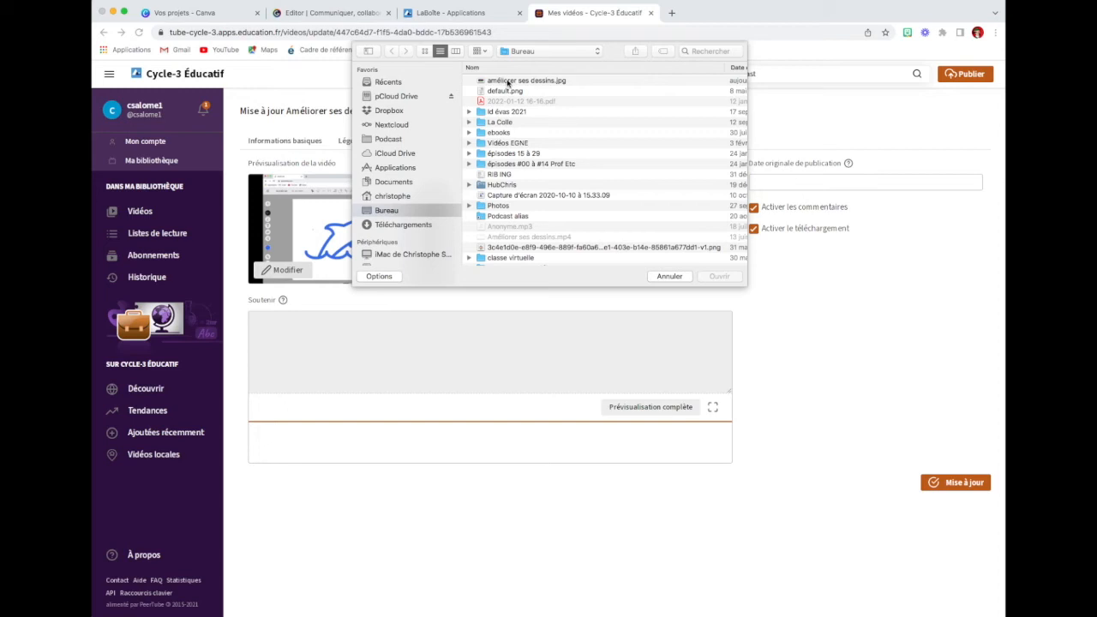
{"action": "left_click", "coordinate": [508, 82]}
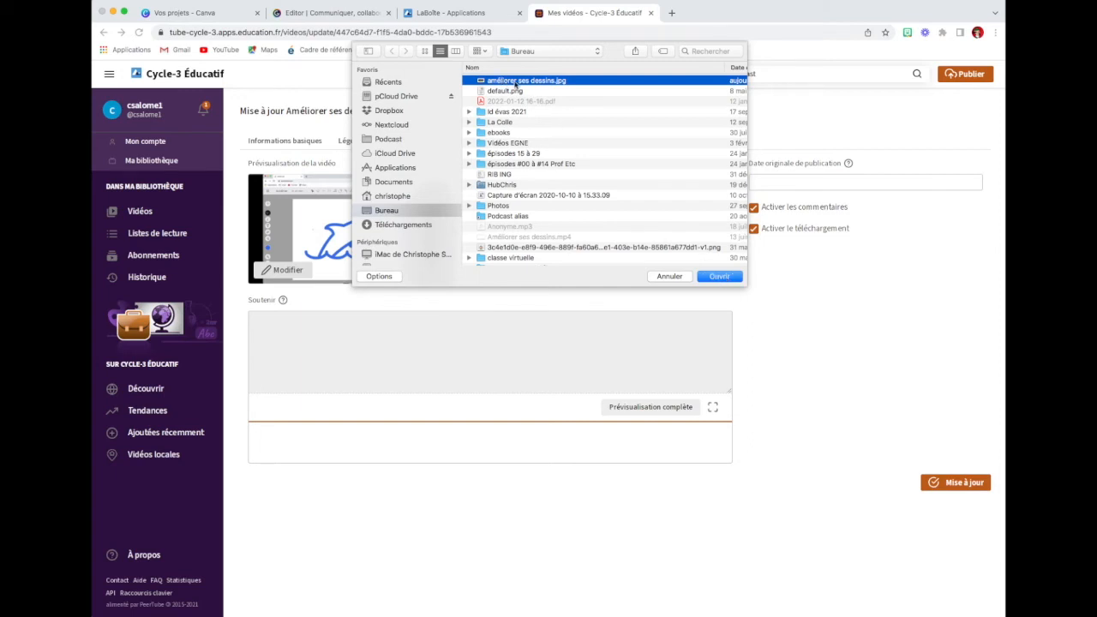
{"action": "left_click", "coordinate": [724, 276]}
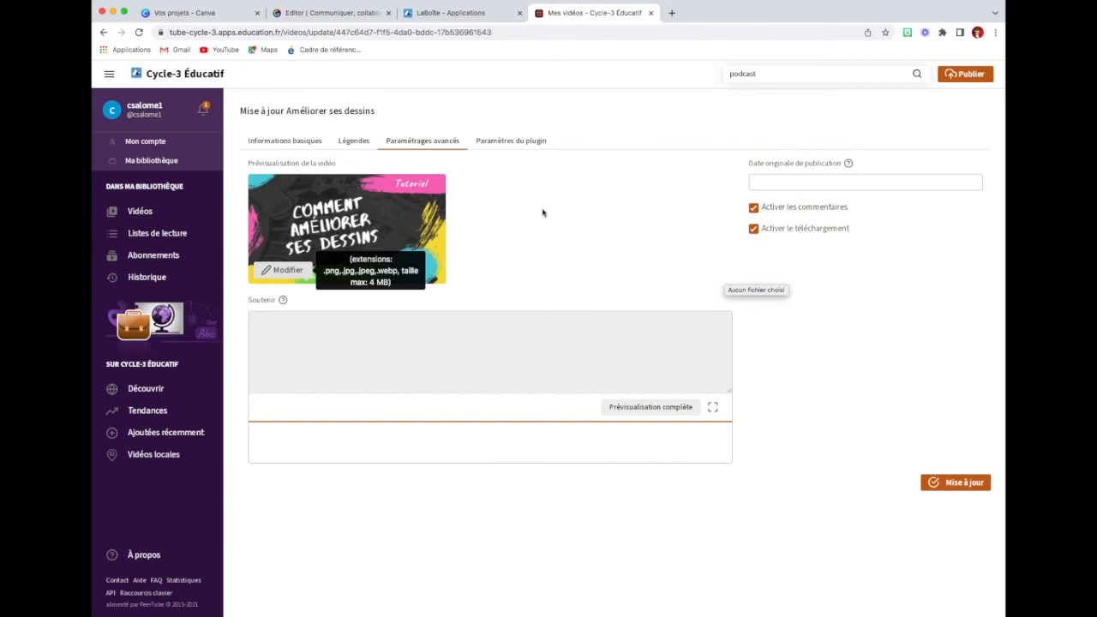
{"action": "left_click", "coordinate": [959, 483]}
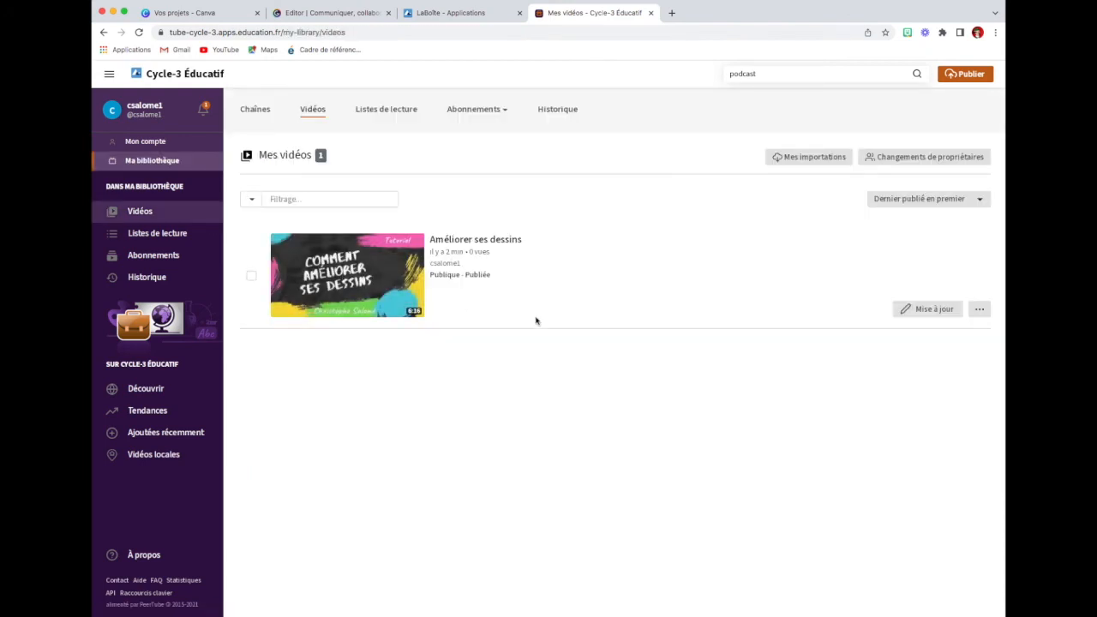
Step: Play the opening of the published video Améliorer ses dessins and copy its sharing URL
{"action": "left_click", "coordinate": [344, 279]}
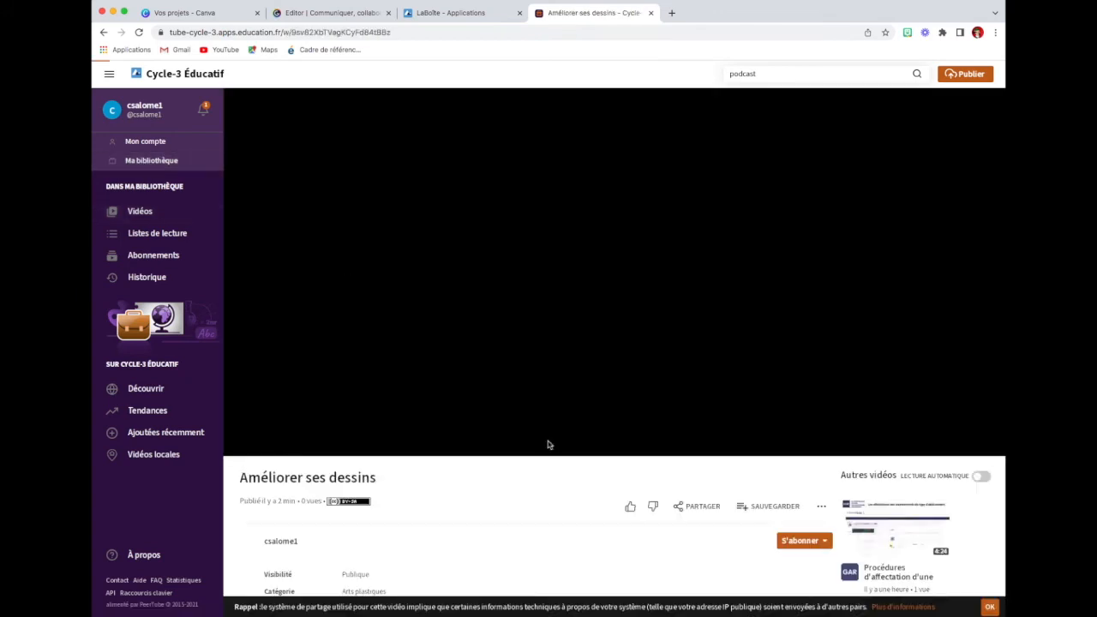
{"action": "left_click", "coordinate": [301, 447]}
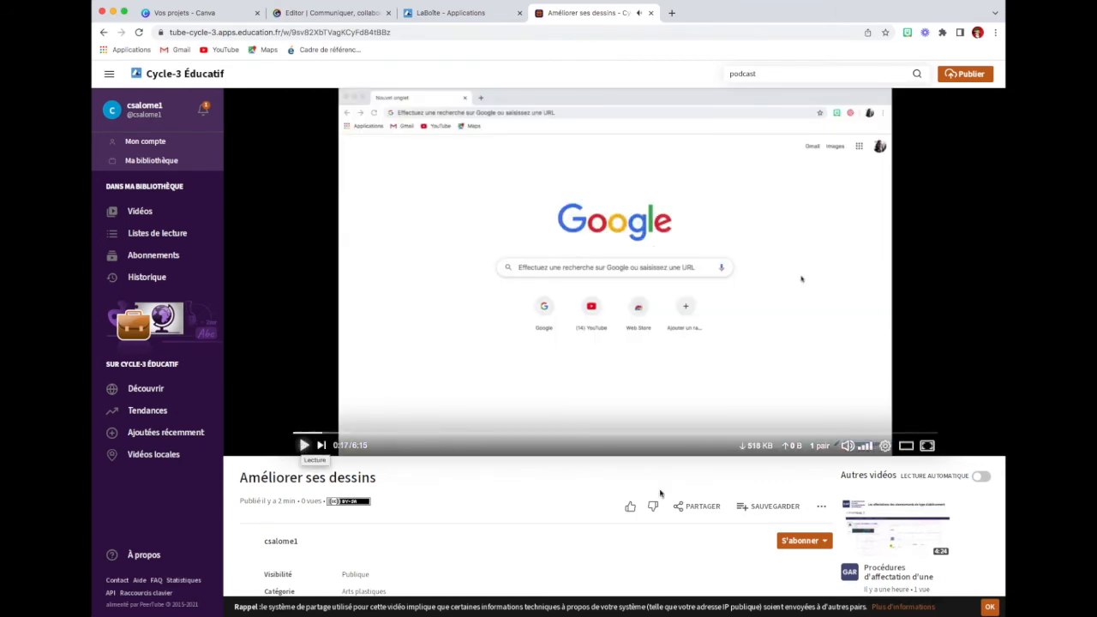
{"action": "scroll", "coordinate": [676, 481], "scroll_direction": "down", "scroll_amount": 1}
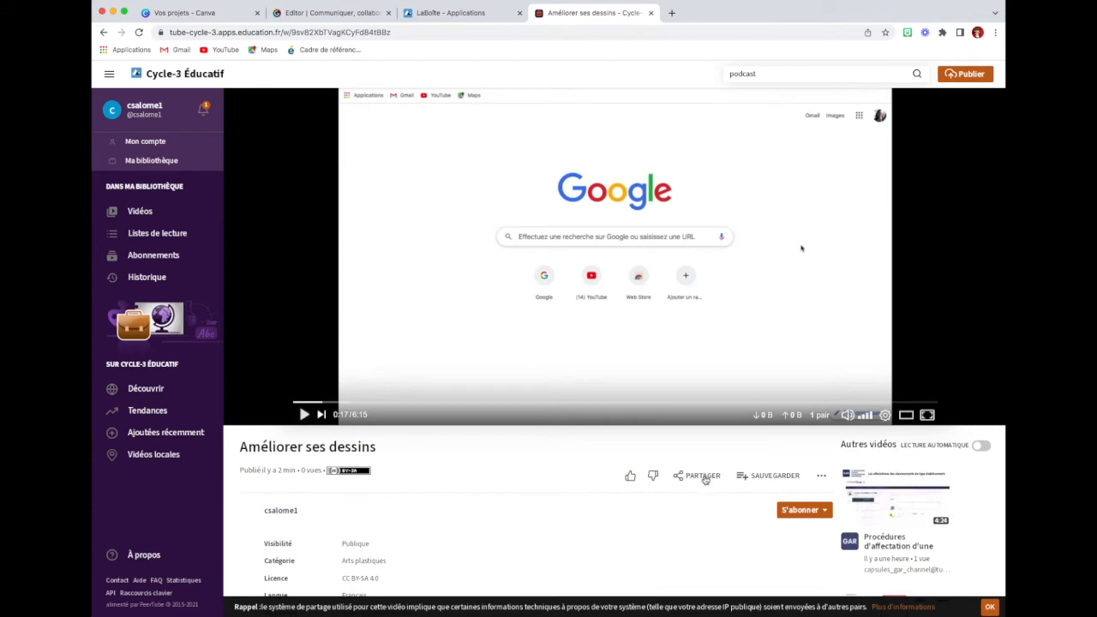
{"action": "left_click", "coordinate": [702, 476]}
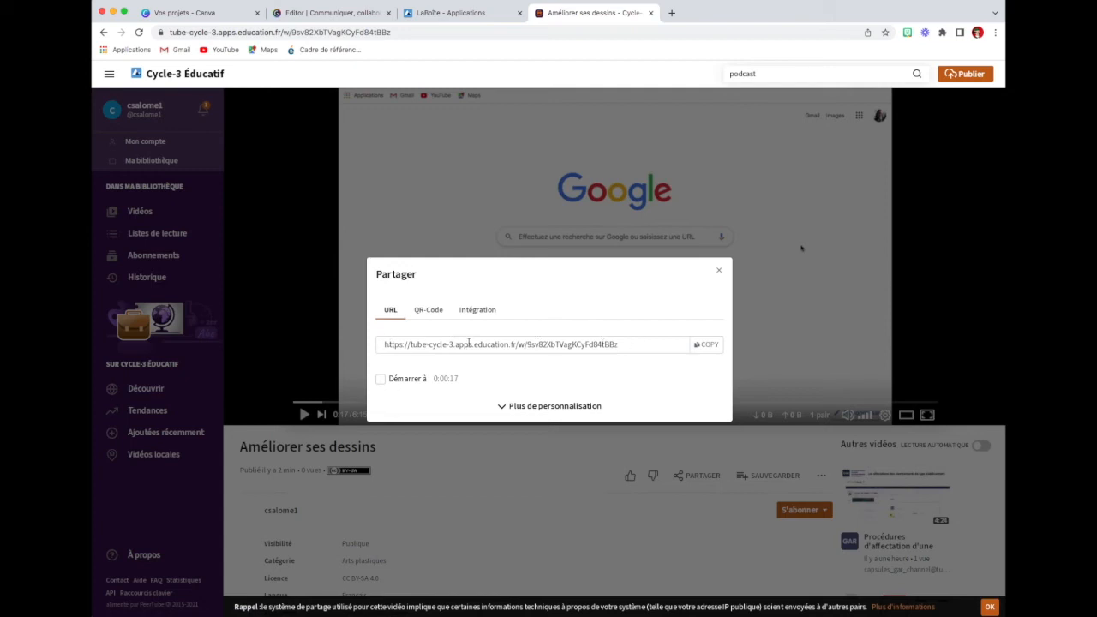
{"action": "left_click", "coordinate": [712, 345]}
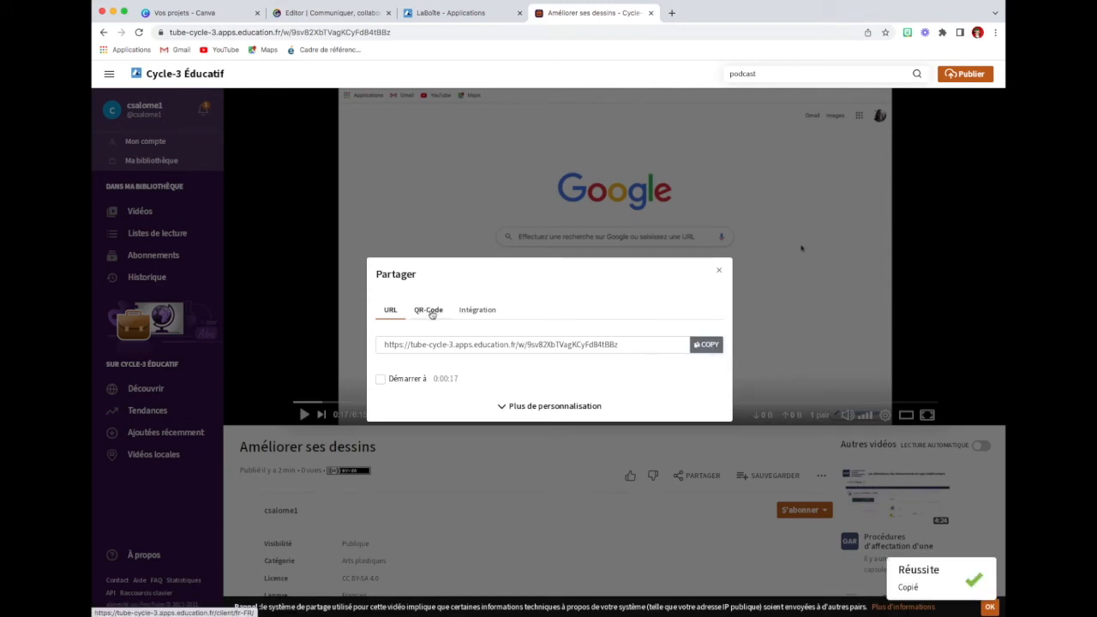
Step: Examine the QR code and the embed code offered for sharing the video, and close the sharing dialog
{"action": "left_click", "coordinate": [430, 312]}
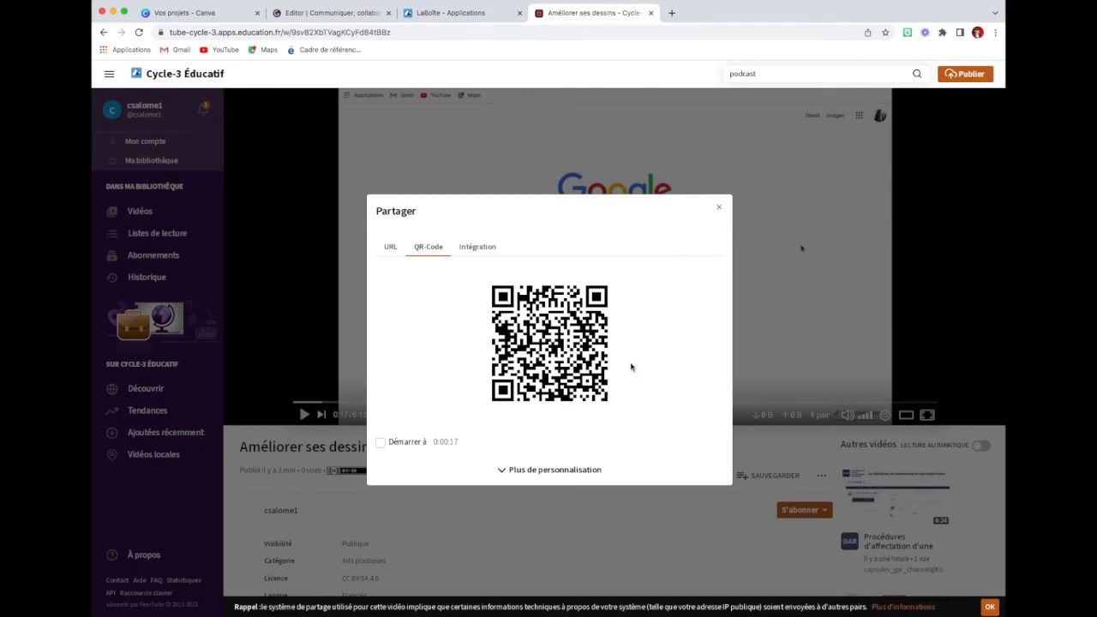
{"action": "left_click", "coordinate": [476, 250]}
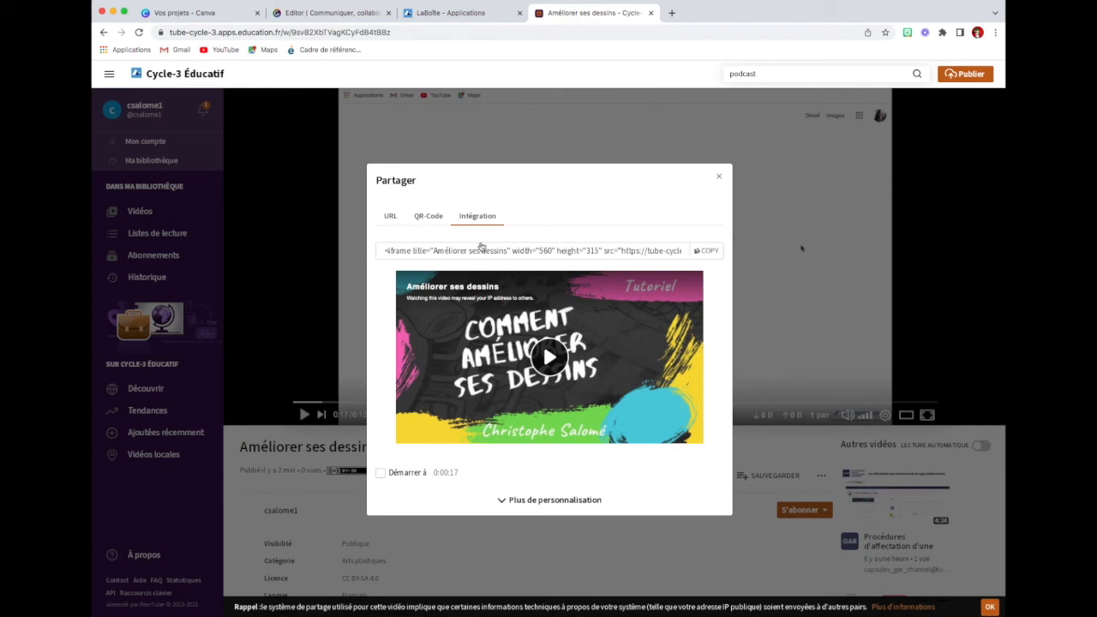
{"action": "left_click", "coordinate": [719, 177]}
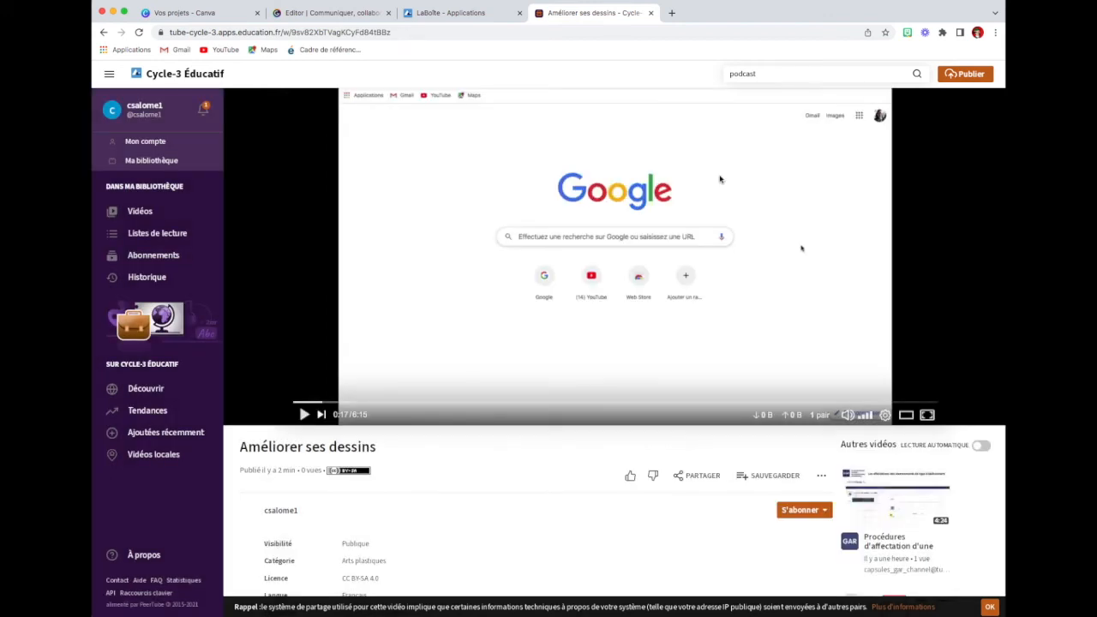
Step: Load the copied video link in a new browser tab
{"action": "left_click", "coordinate": [672, 14]}
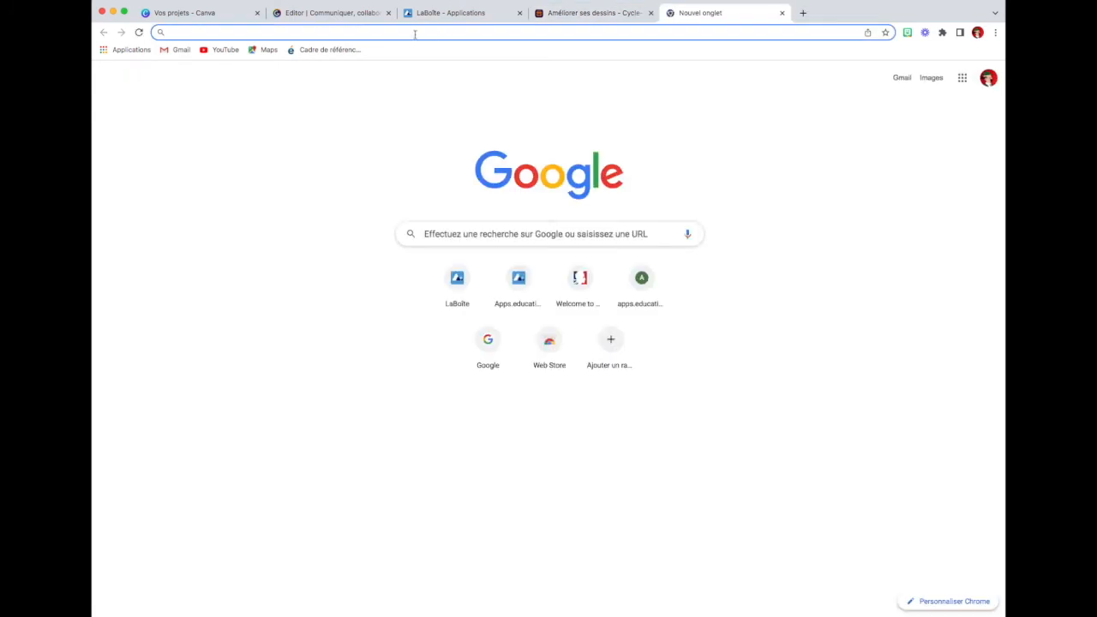
{"action": "left_click", "coordinate": [415, 38]}
{"action": "key", "text": "super+v"}
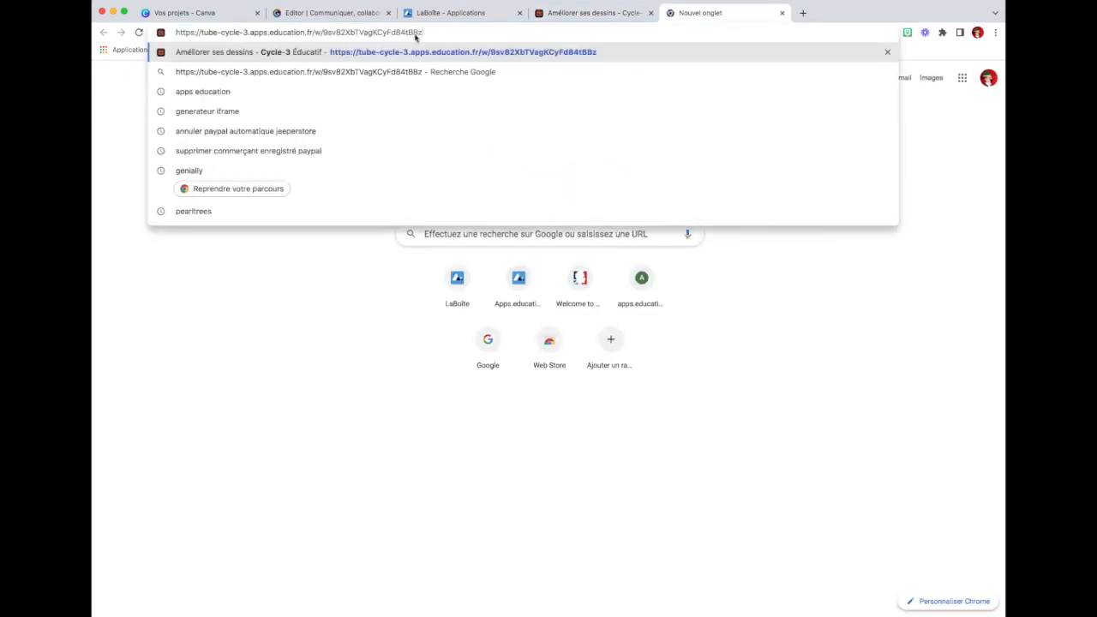
{"action": "key", "text": "Return"}
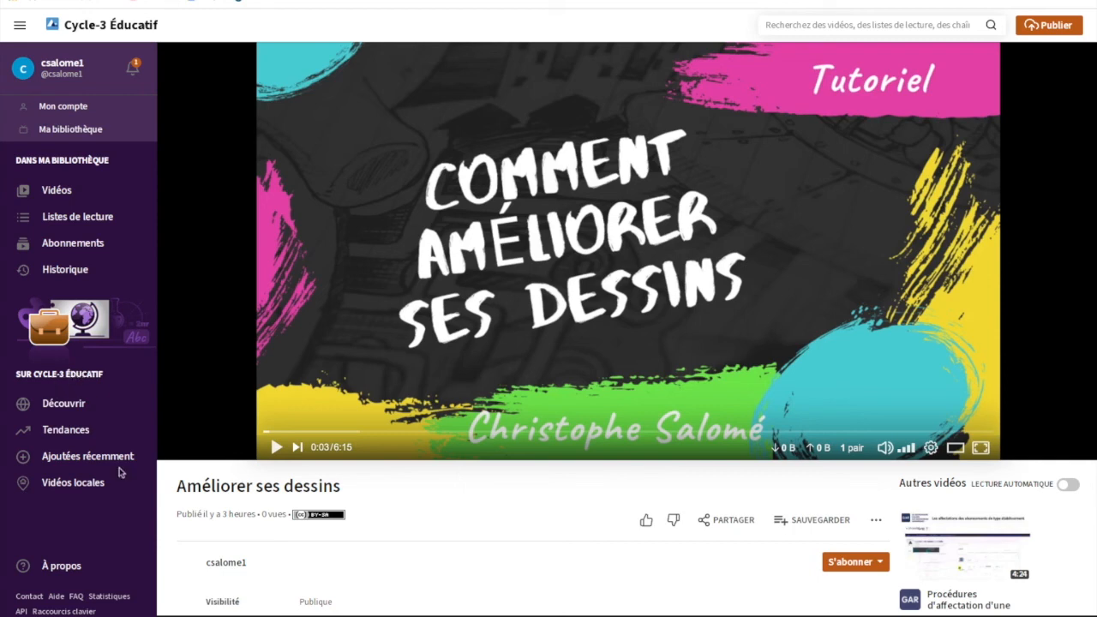
Step: Open the tube-cycle-2.apps.education.fr instance from the list of instances following Cycle-3 Éducatif in its network information
{"action": "left_click", "coordinate": [54, 567]}
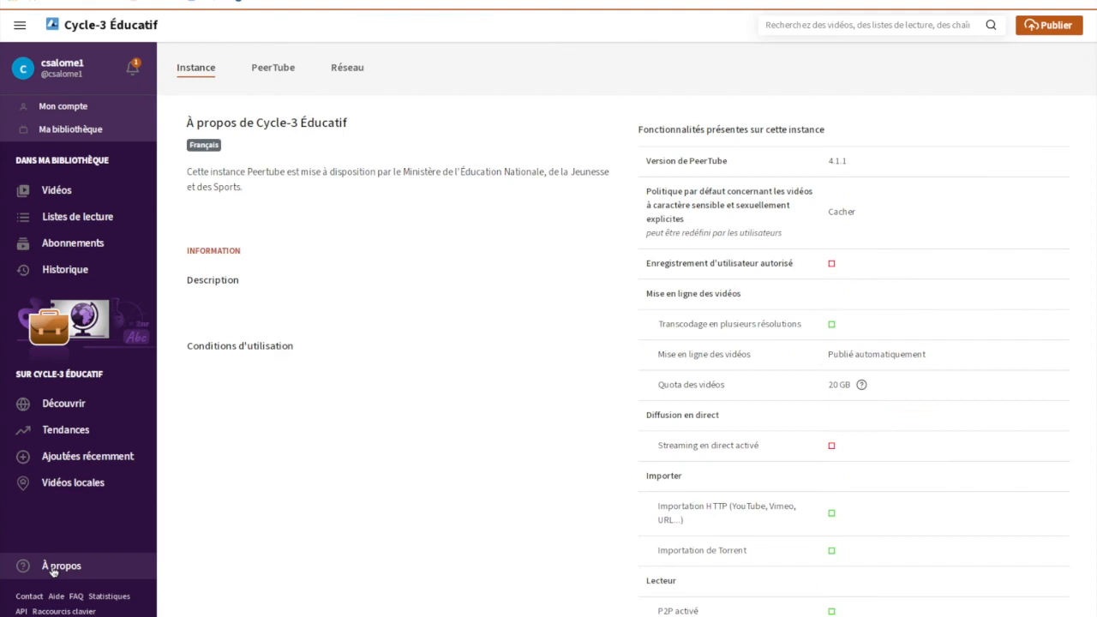
{"action": "left_click", "coordinate": [348, 73]}
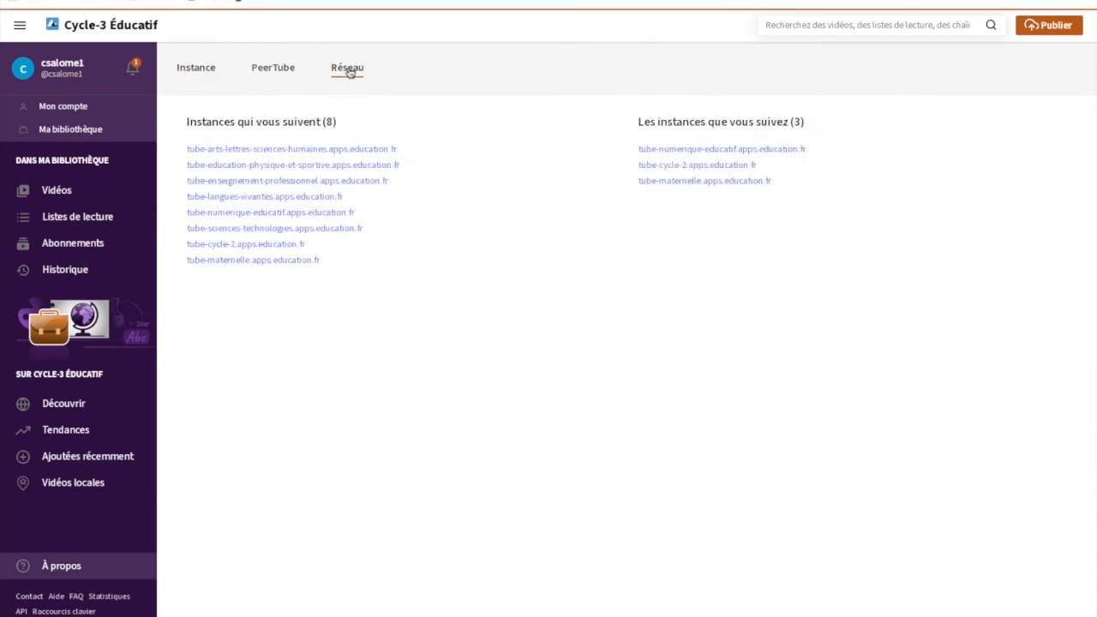
{"action": "left_click", "coordinate": [245, 248]}
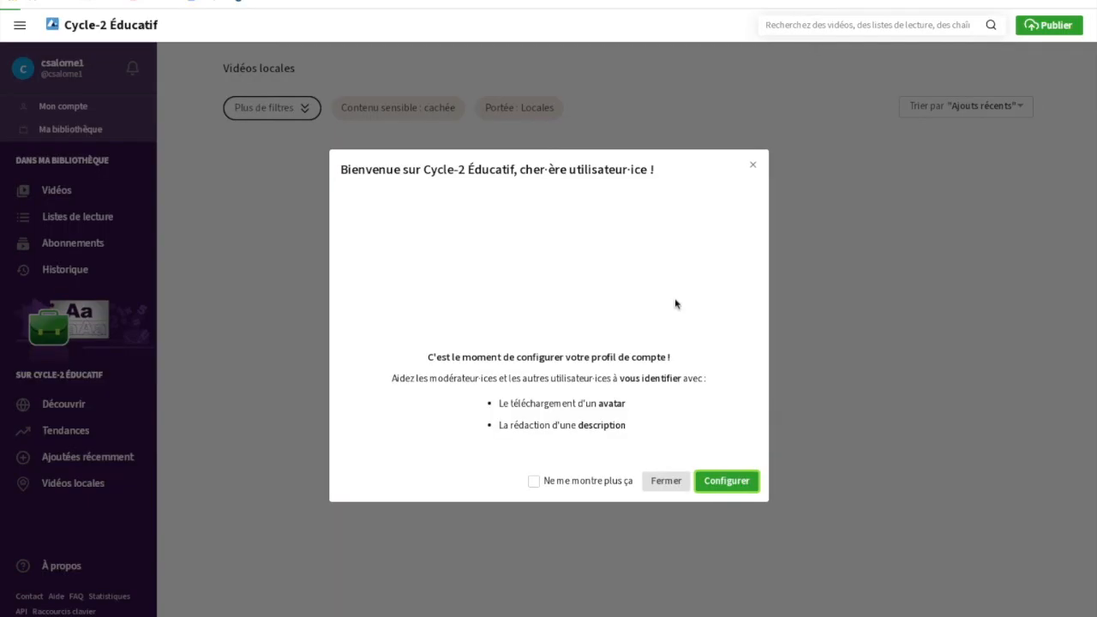
Step: Dismiss the welcome dialog on Cycle-2 Éducatif and view the account's own video library there
{"action": "left_click", "coordinate": [754, 162]}
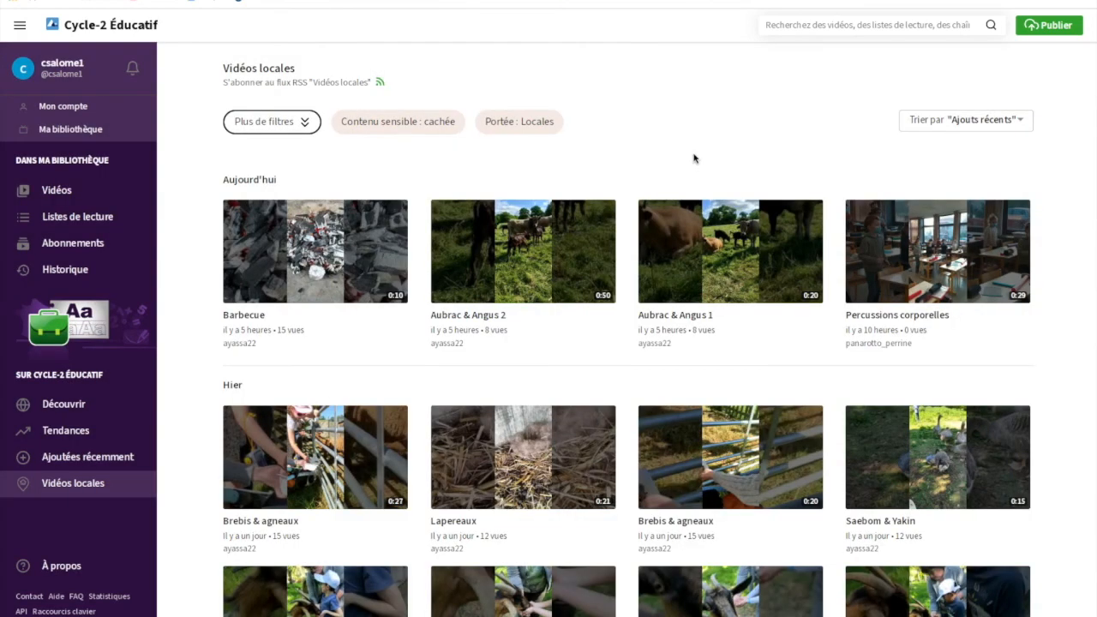
{"action": "left_click", "coordinate": [57, 191]}
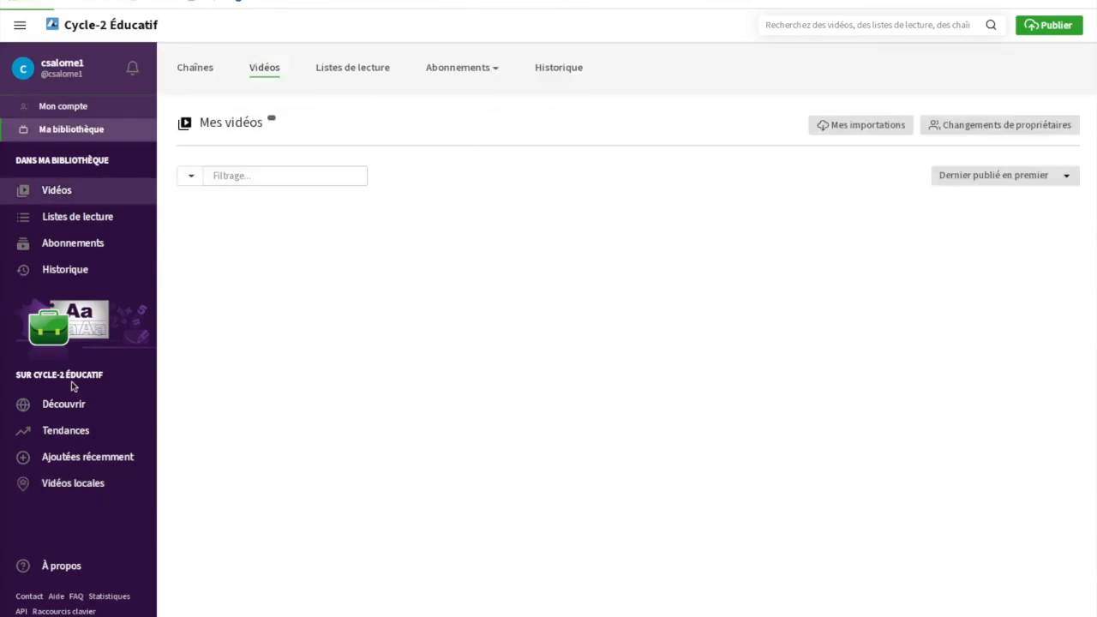